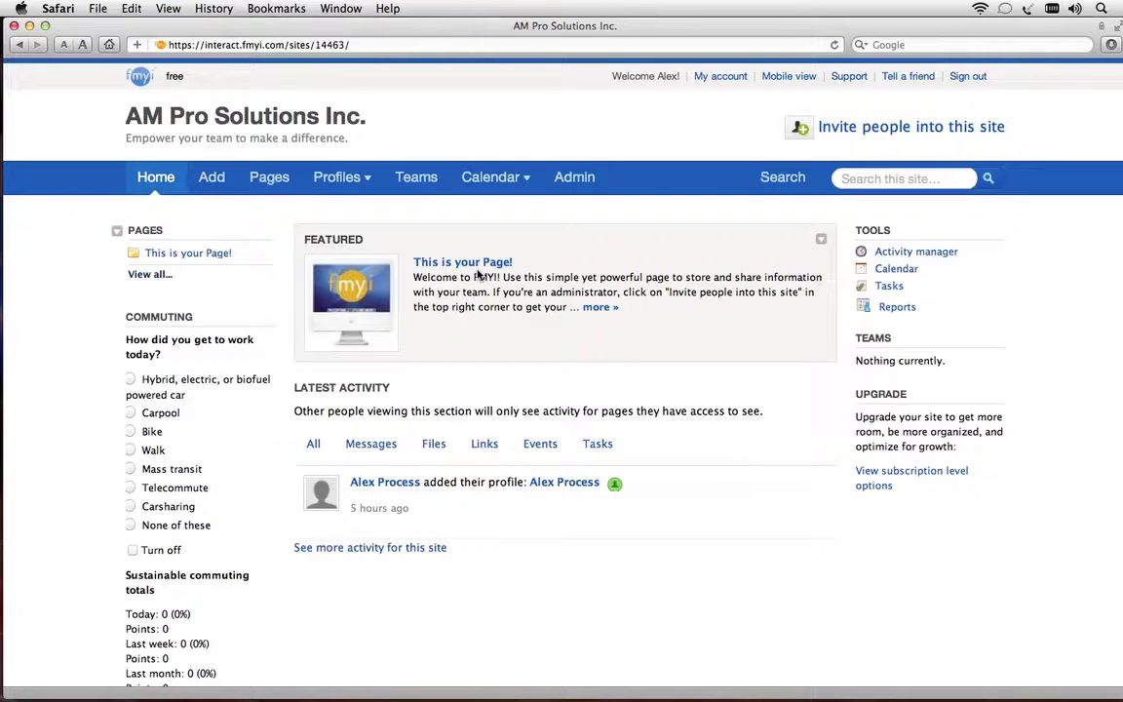
Open the featured 'This is your Page!' page and read through its welcome text and hints
{"action": "left_click", "coordinate": [477, 268]}
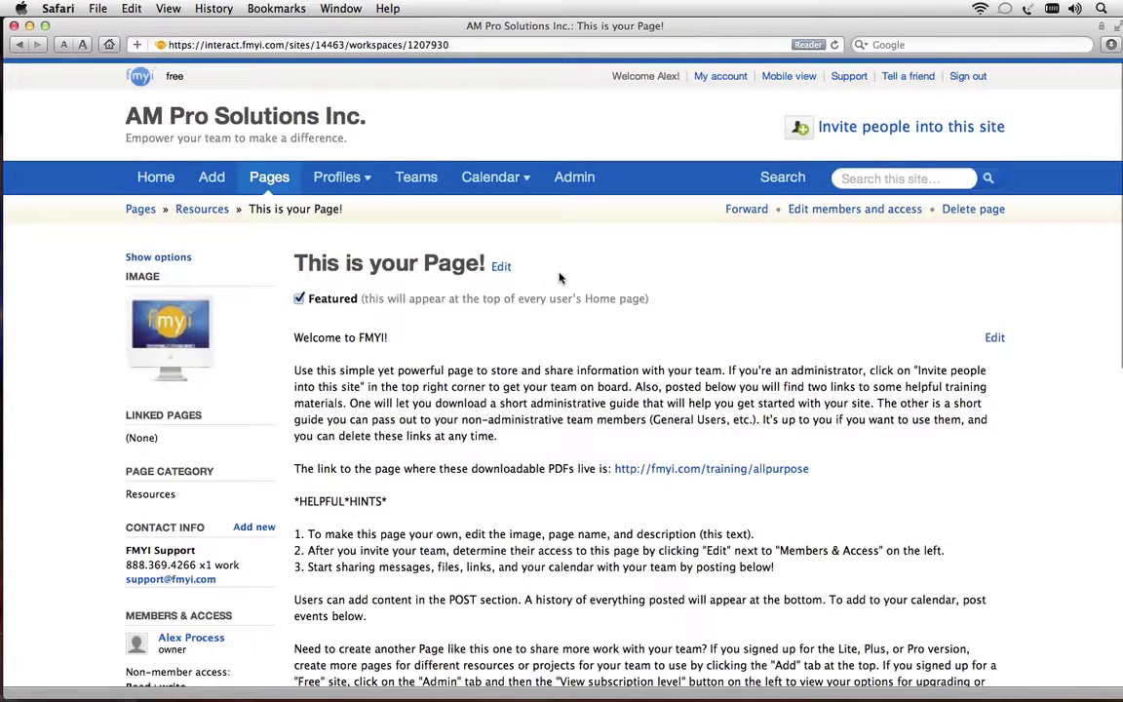
{"action": "scroll", "coordinate": [561, 280], "scroll_direction": "down", "scroll_amount": 5}
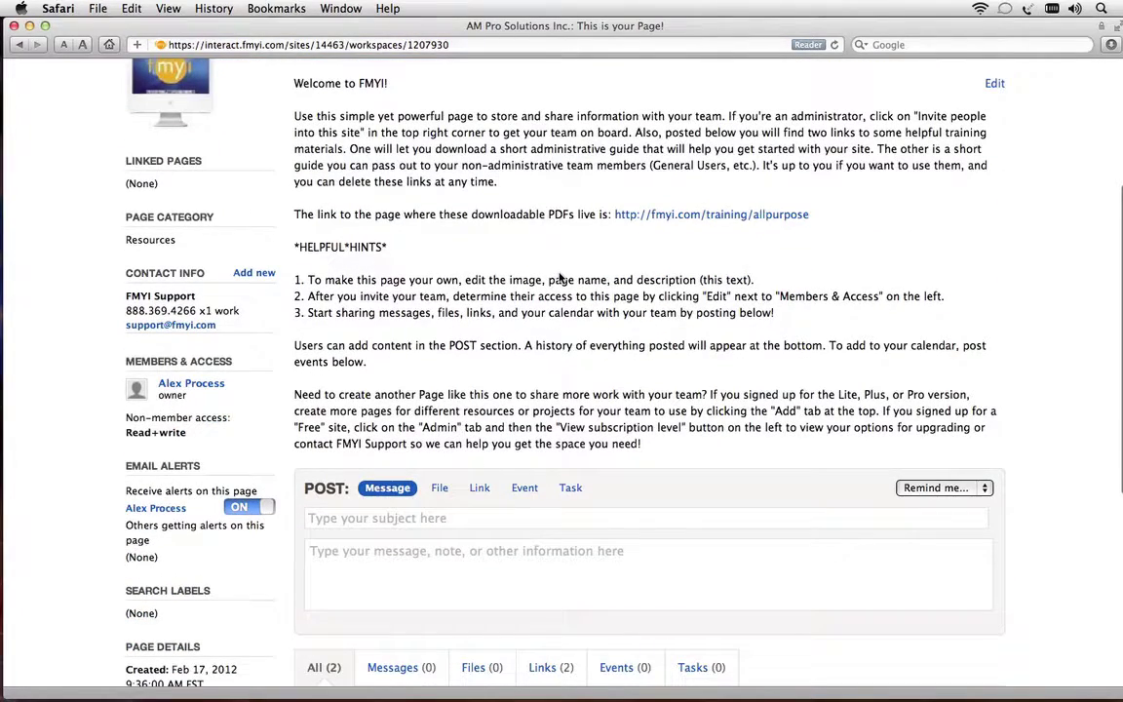
{"action": "scroll", "coordinate": [561, 280], "scroll_direction": "up", "scroll_amount": 3}
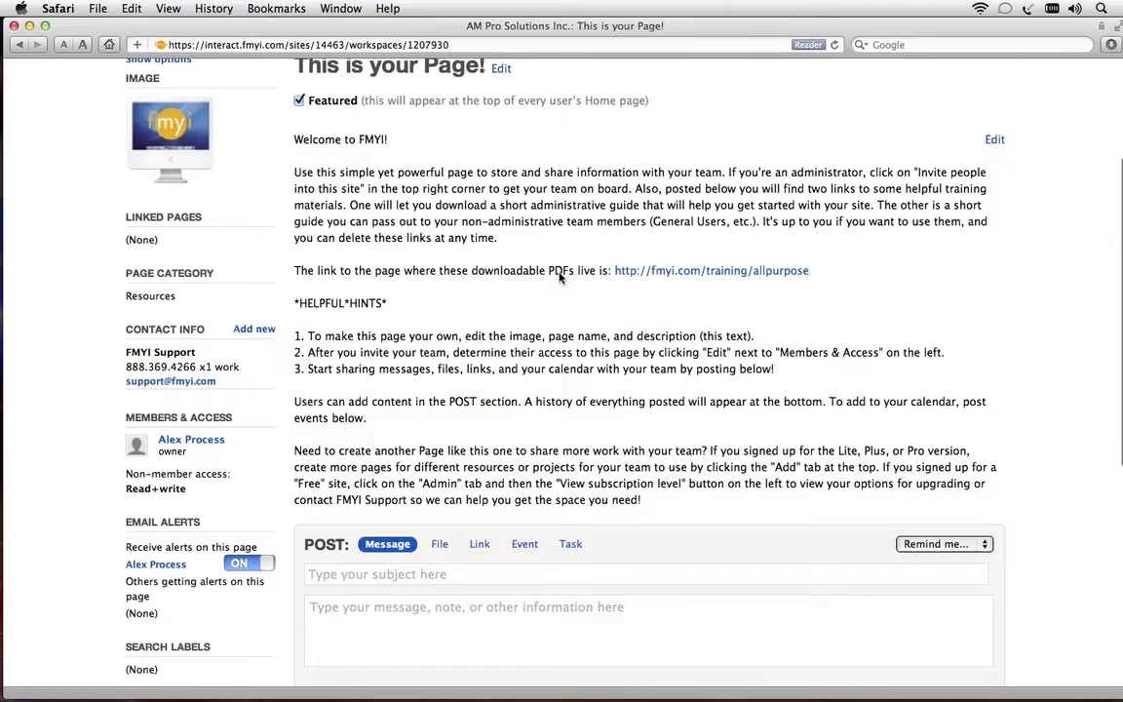
{"action": "left_click_drag", "start_coordinate": [302, 118], "coordinate": [501, 122]}
Change the page name to 'Kickoff' and its description to 'Planning for our kickoff, and all the elements needed for success'
{"action": "left_click", "coordinate": [502, 120]}
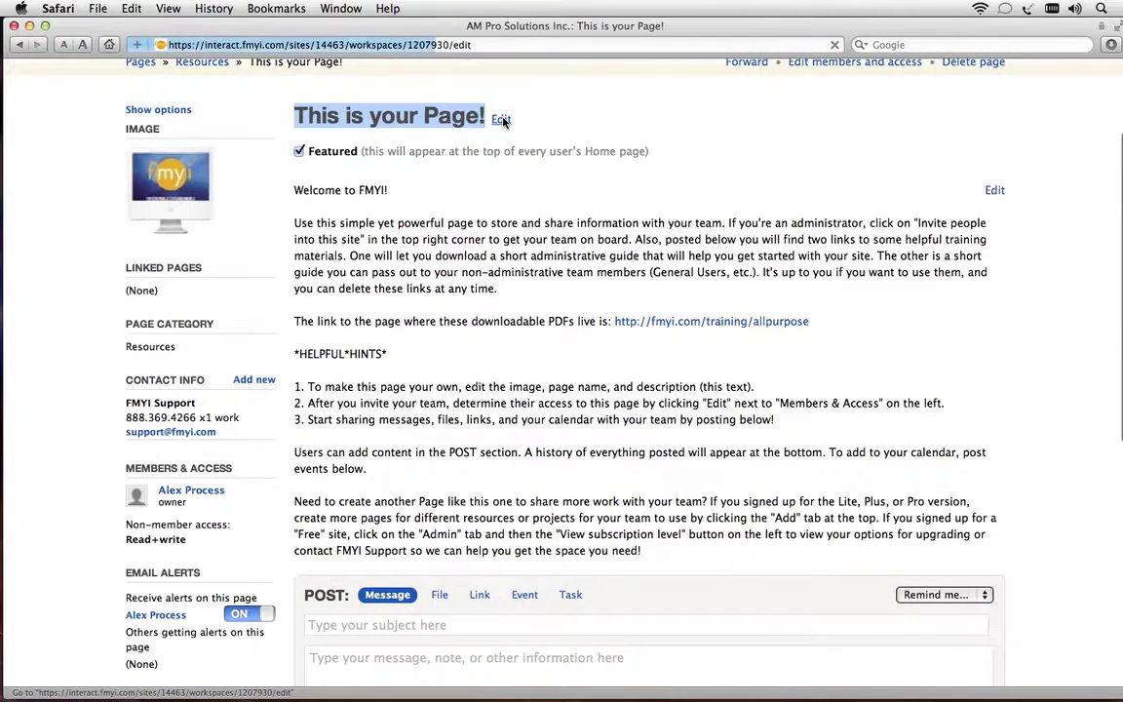
{"action": "left_click", "coordinate": [388, 492]}
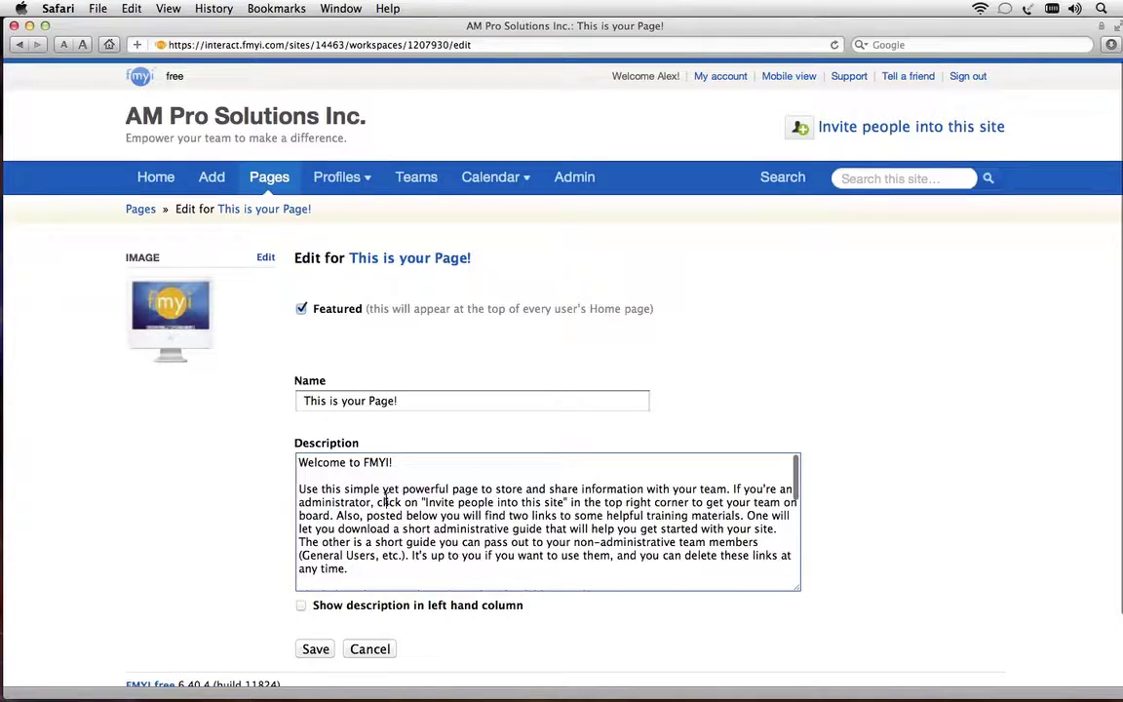
{"action": "key", "text": "super+a"}
{"action": "key", "text": "BackSpace"}
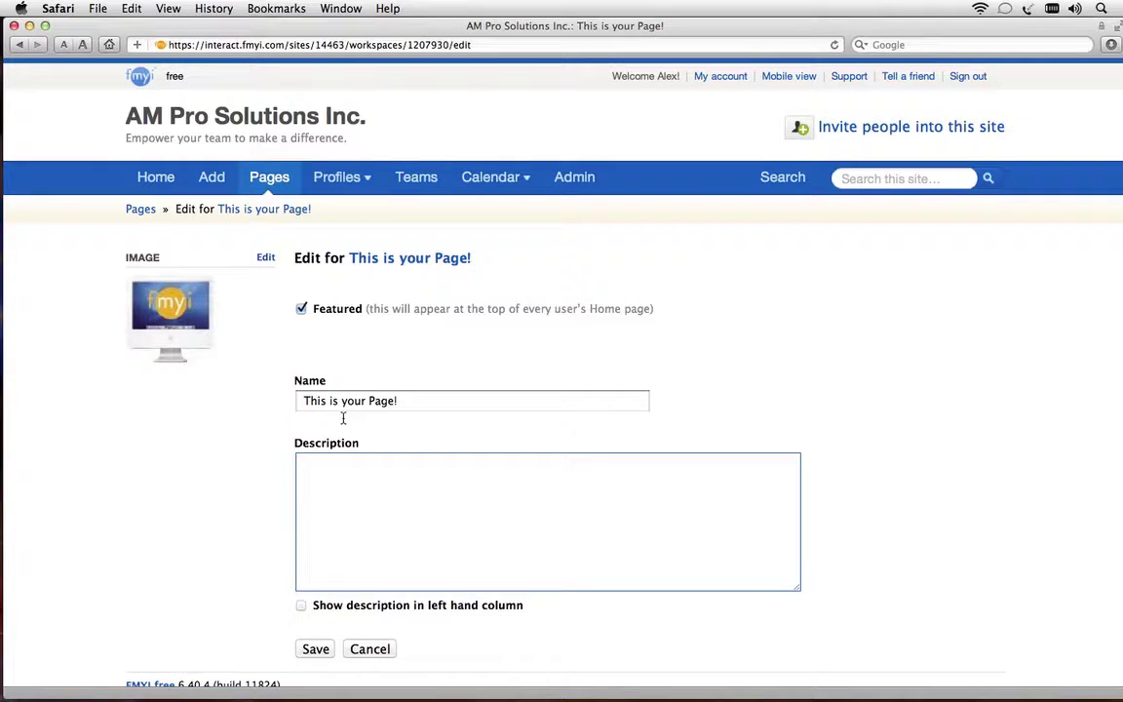
{"action": "left_click", "coordinate": [419, 400]}
{"action": "left_click_drag", "start_coordinate": [418, 400], "coordinate": [276, 396]}
{"action": "type", "text": "Kickoff"}
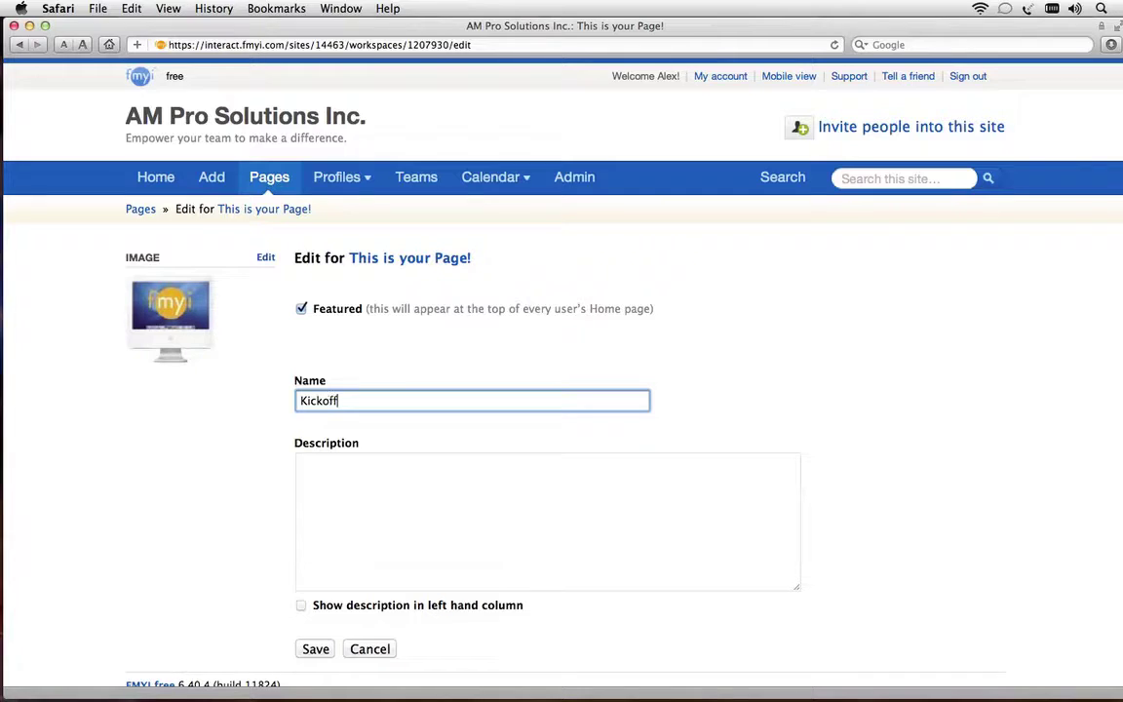
{"action": "key", "text": "Tab"}
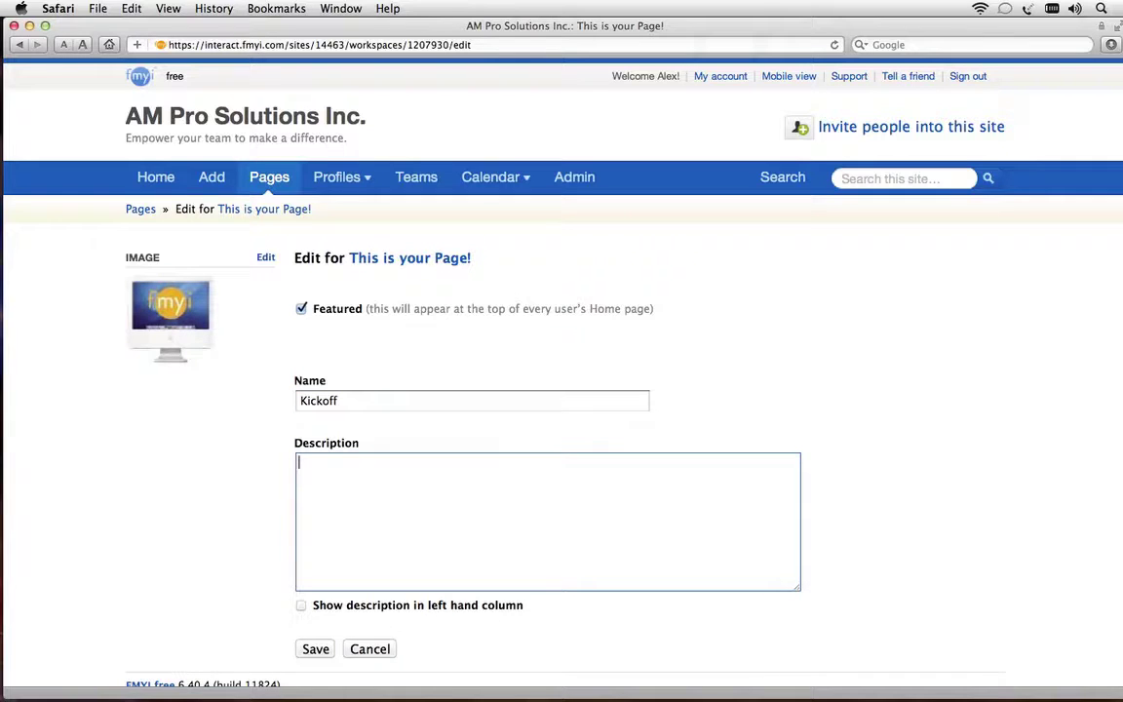
{"action": "type", "text": "Planning for our kickoff, and all the elements needed for success"}
{"action": "scroll", "coordinate": [274, 397], "scroll_direction": "down", "scroll_amount": 2}
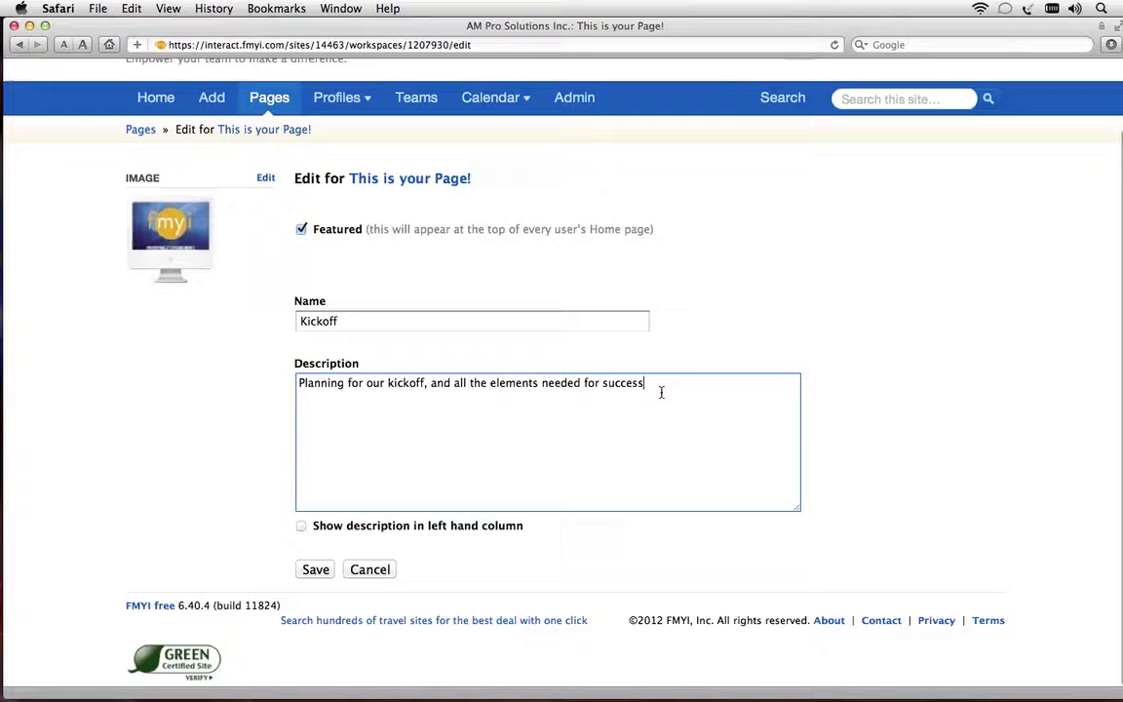
{"action": "left_click", "coordinate": [314, 571]}
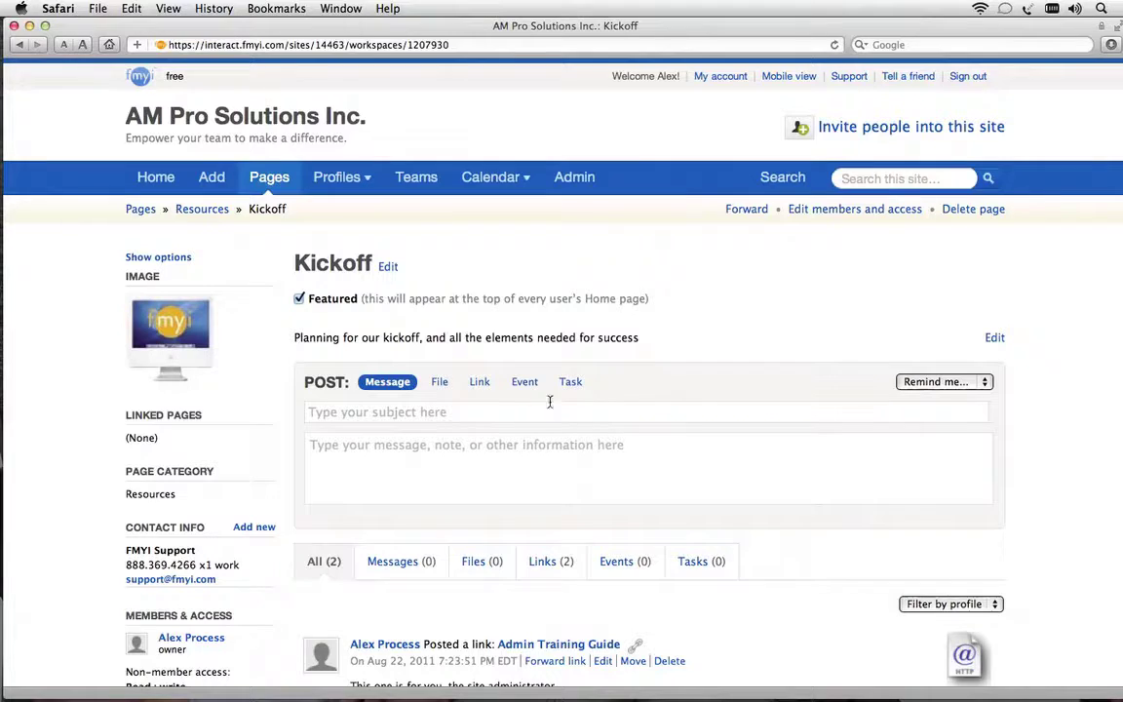
Start a File post and attach the Launch artwork image
{"action": "left_click", "coordinate": [439, 384]}
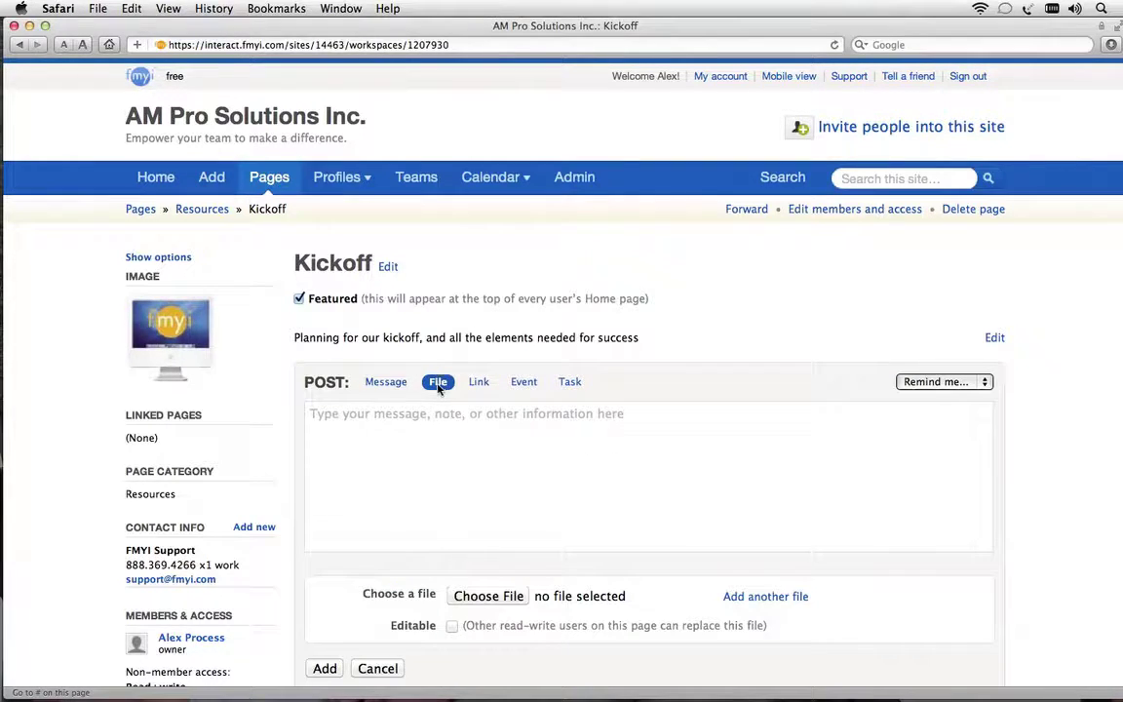
{"action": "left_click", "coordinate": [490, 595]}
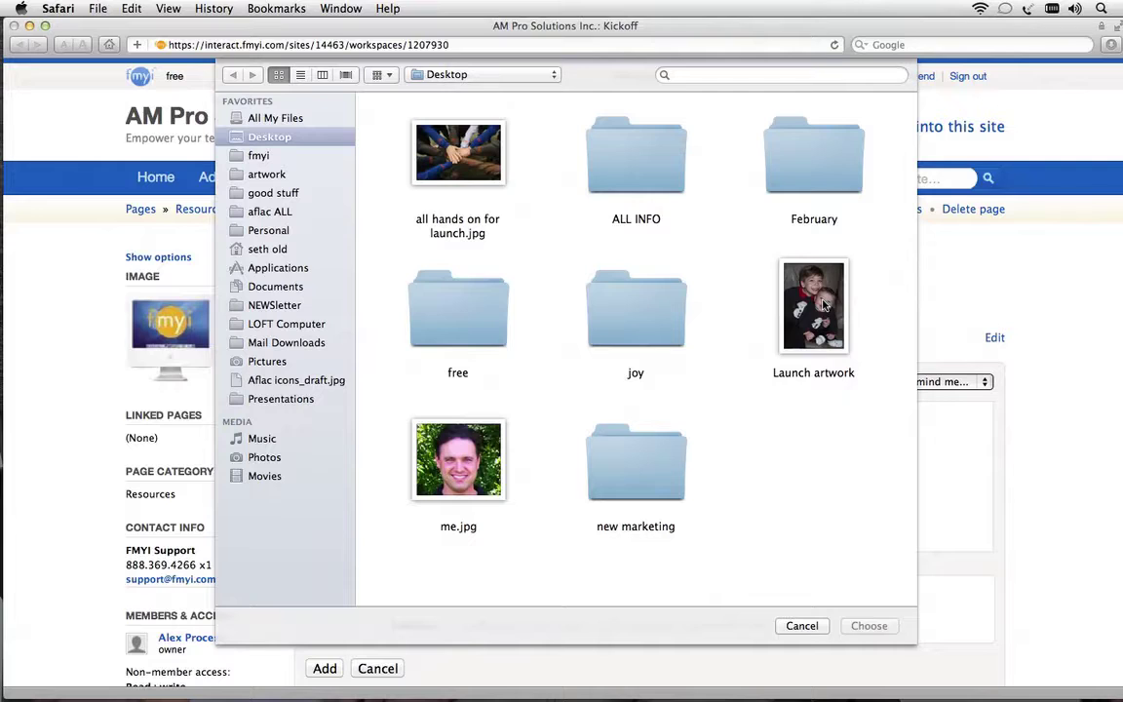
{"action": "left_click", "coordinate": [823, 306]}
{"action": "double_click", "coordinate": [823, 306]}
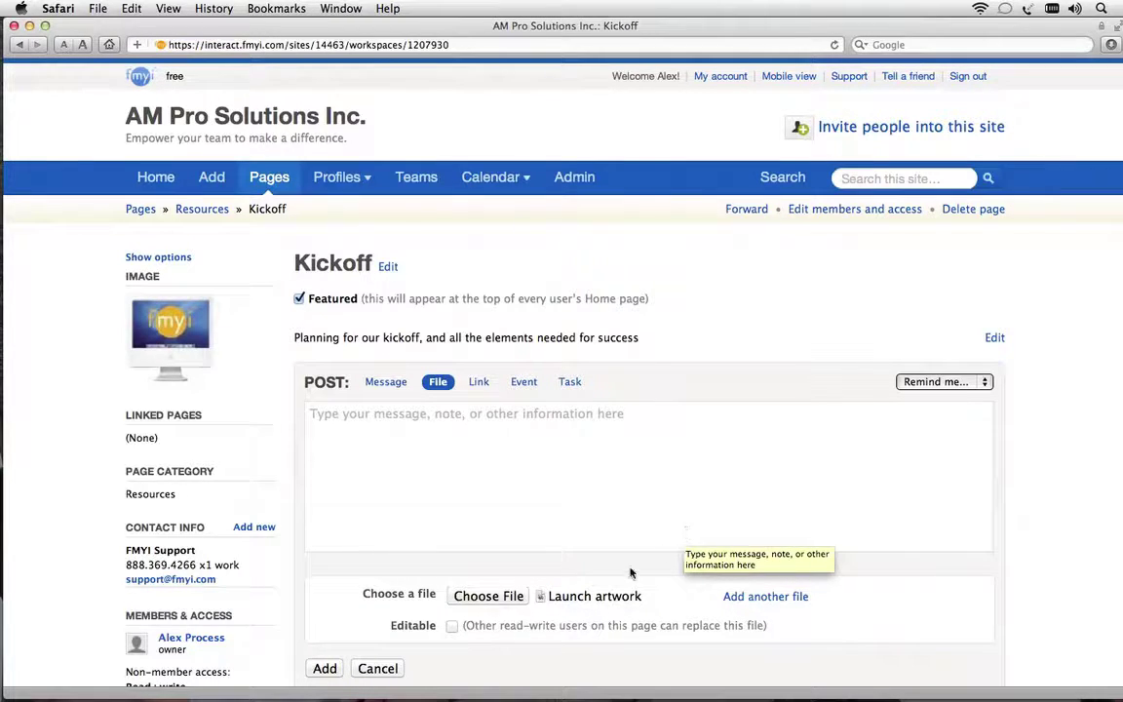
Write the note 'This is our launch artwork!' for the file post
{"action": "left_click", "coordinate": [534, 505]}
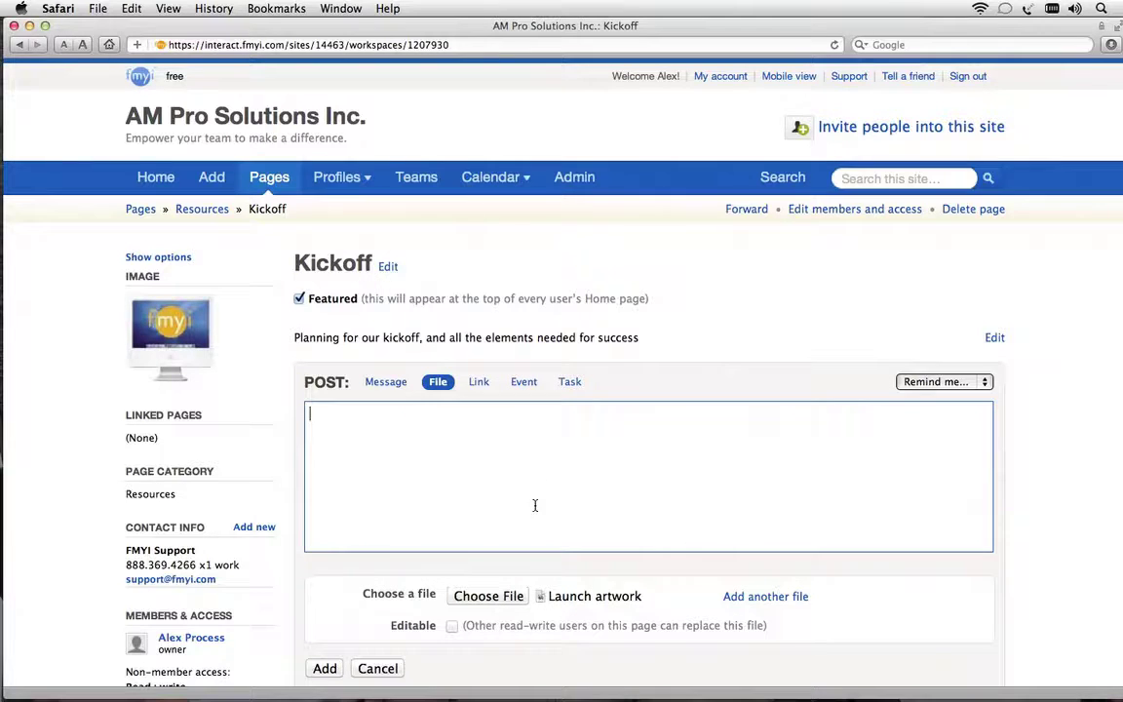
{"action": "type", "text": "This is our launch artwork!"}
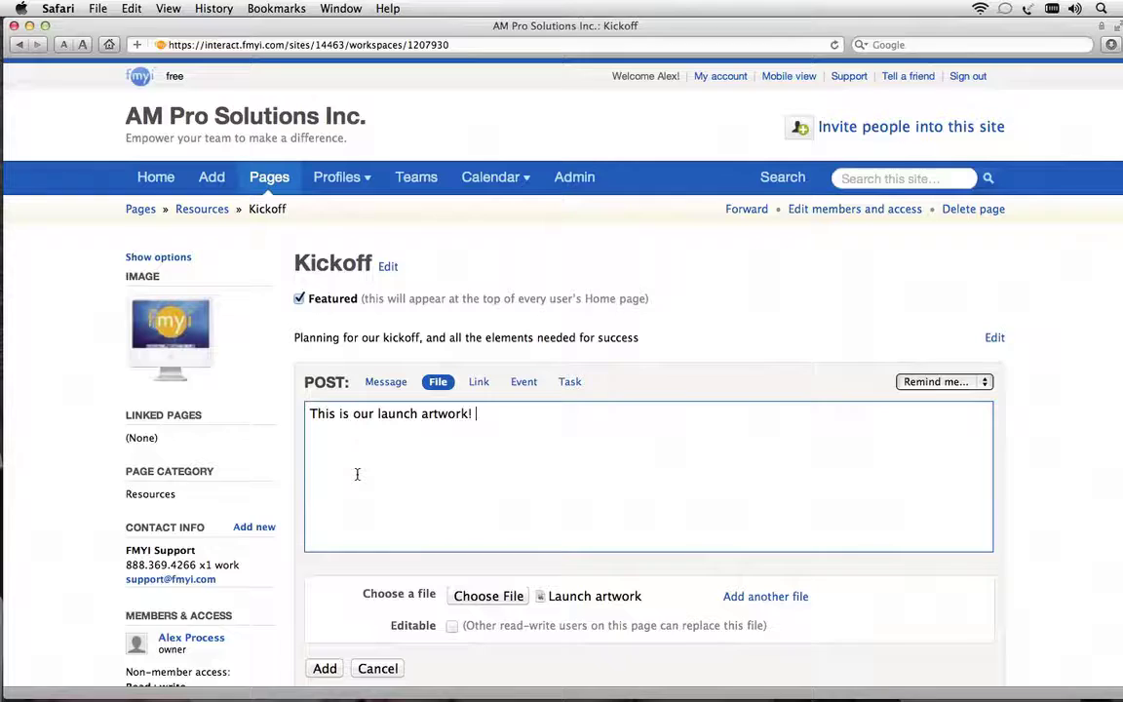
{"action": "scroll", "coordinate": [357, 474], "scroll_direction": "down", "scroll_amount": 2}
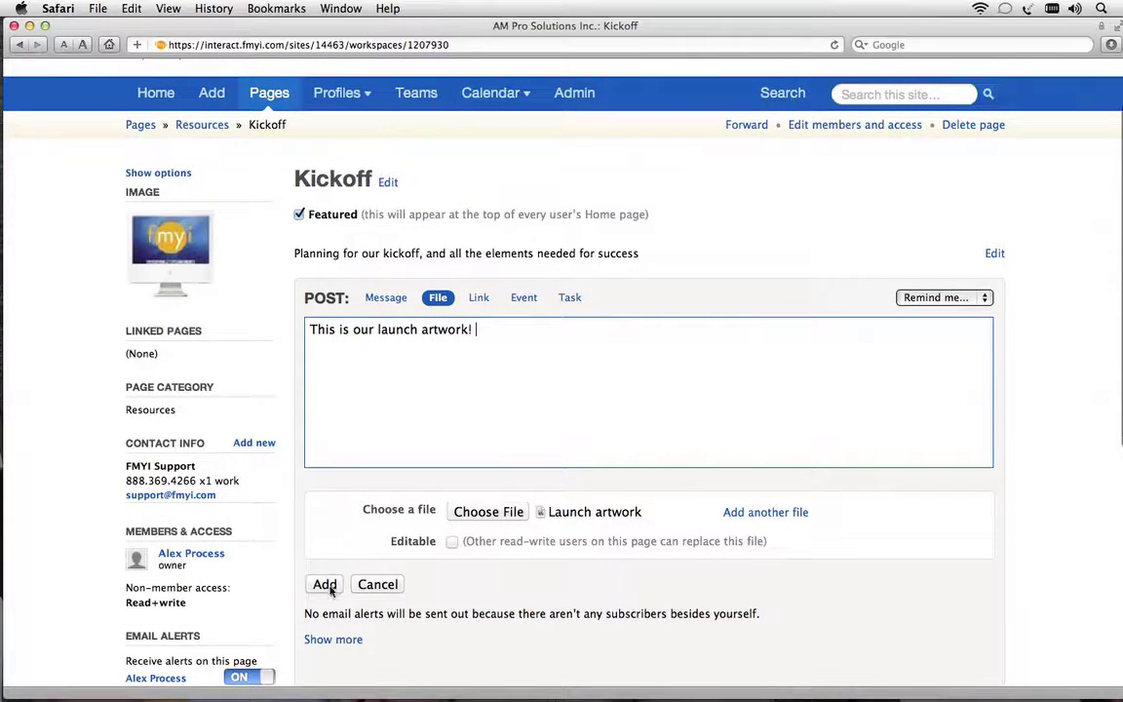
Post Launch artwork.png with its note to the Kickoff page activity
{"action": "left_click", "coordinate": [323, 584]}
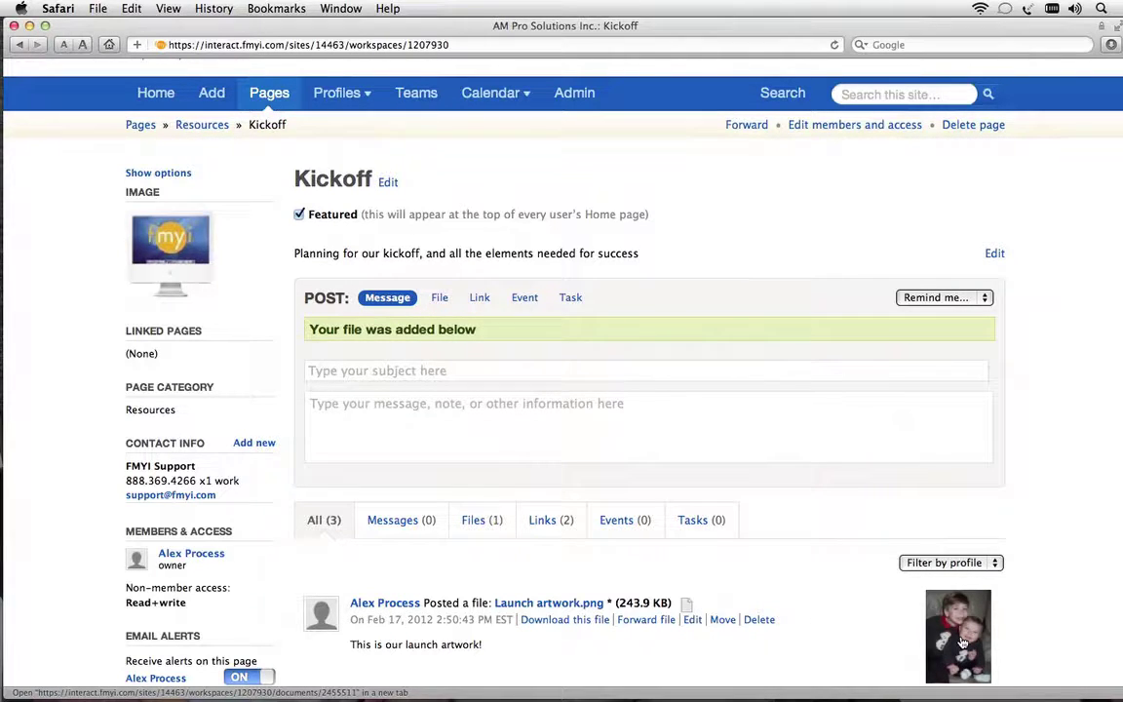
{"action": "scroll", "coordinate": [874, 595], "scroll_direction": "down", "scroll_amount": 2}
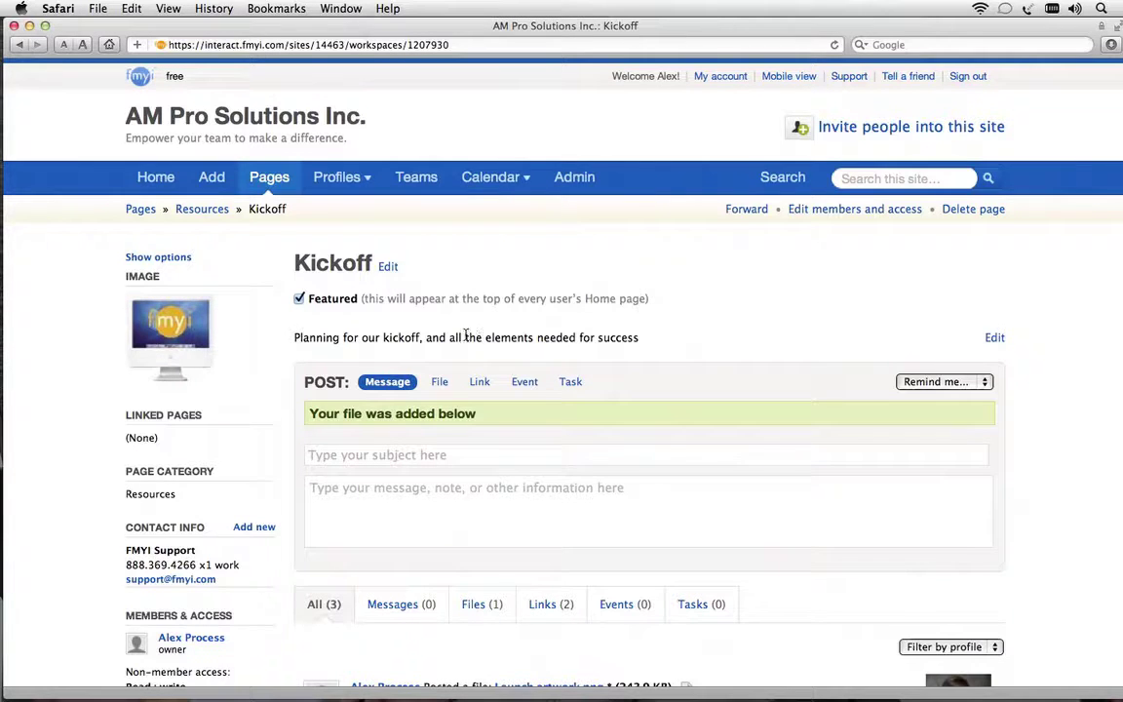
{"action": "mouse_move", "coordinate": [246, 283]}
Set a stacked-hands team photo as the Kickoff page image
{"action": "left_click", "coordinate": [266, 277]}
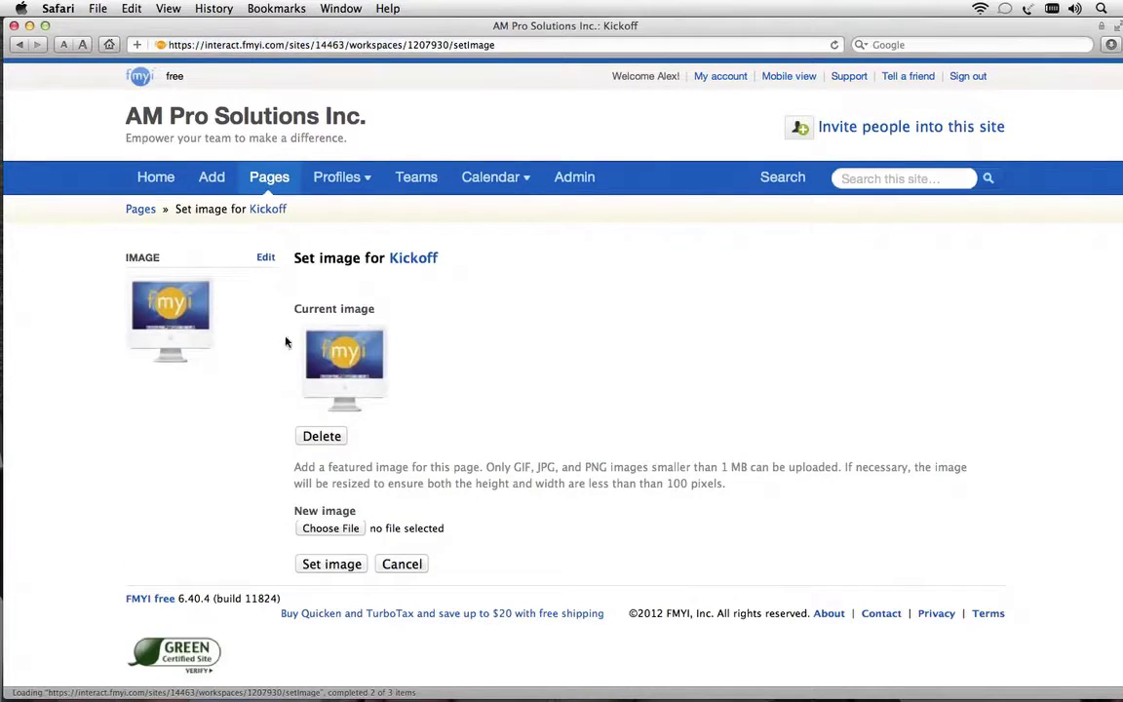
{"action": "left_click", "coordinate": [331, 529]}
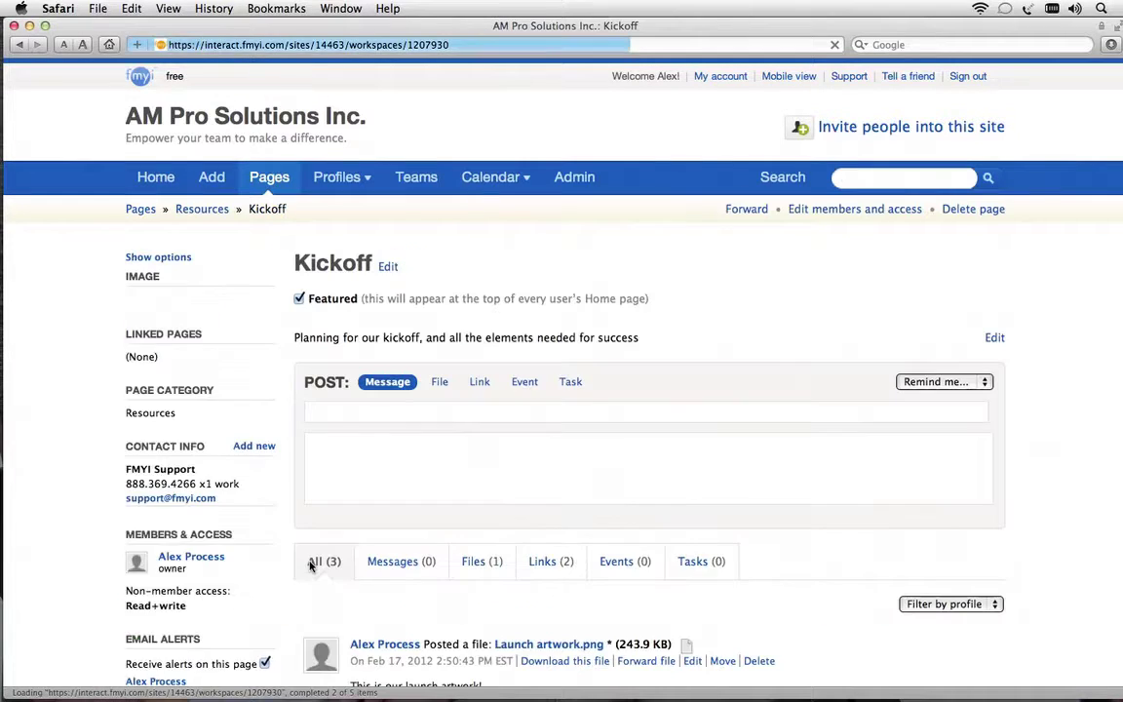
{"action": "mouse_move", "coordinate": [215, 293]}
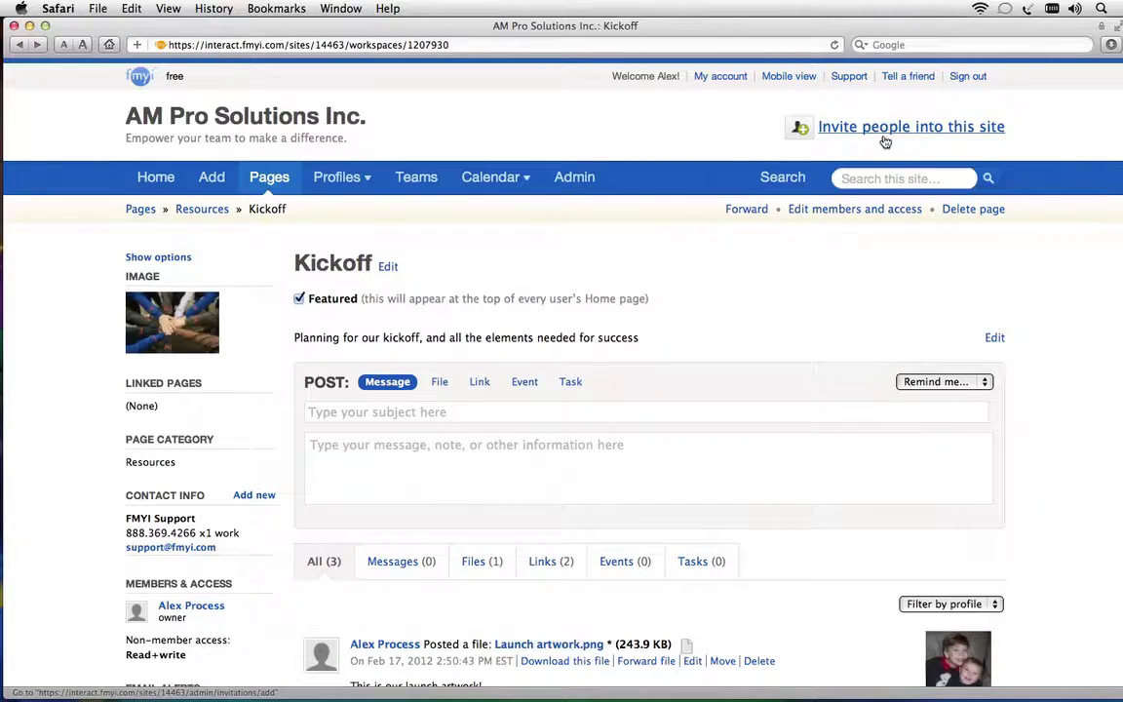
Enter the invitee's e-mail address in the invite people form
{"action": "left_click", "coordinate": [944, 133]}
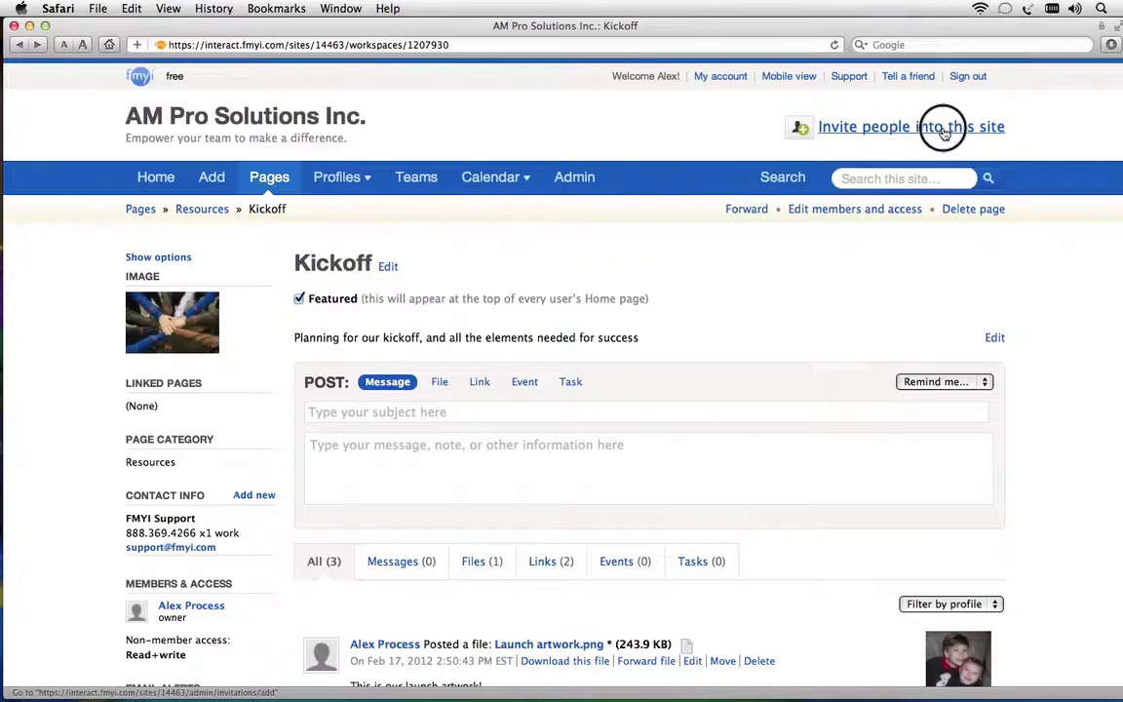
{"action": "left_click", "coordinate": [522, 351]}
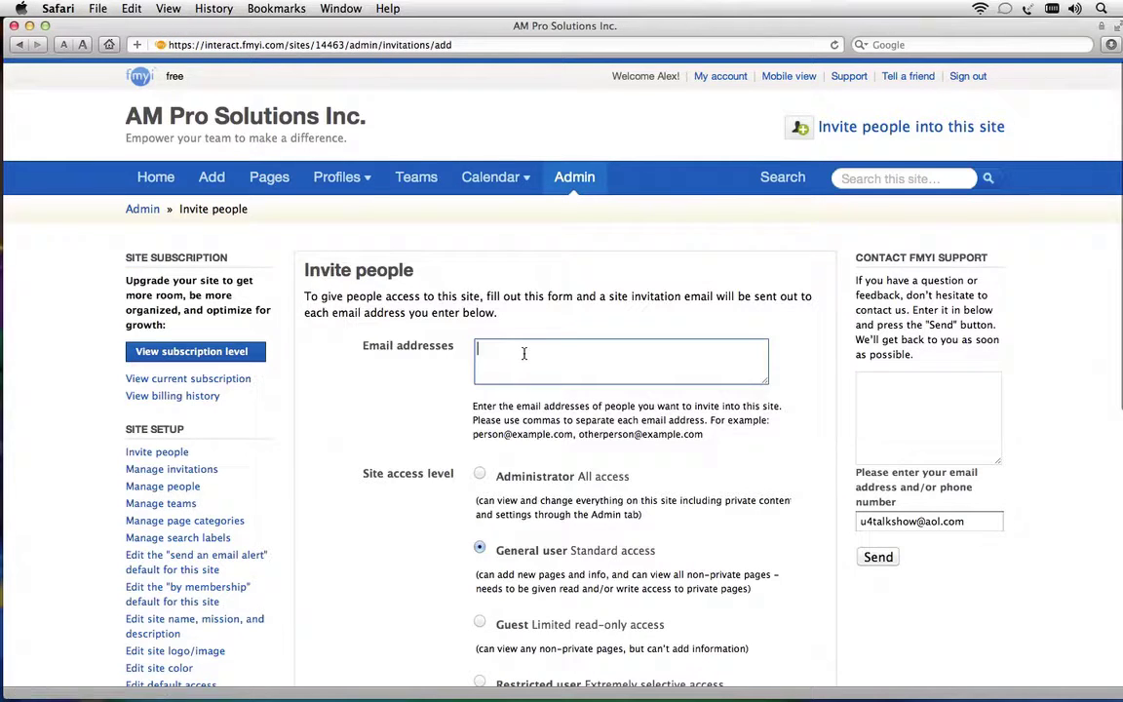
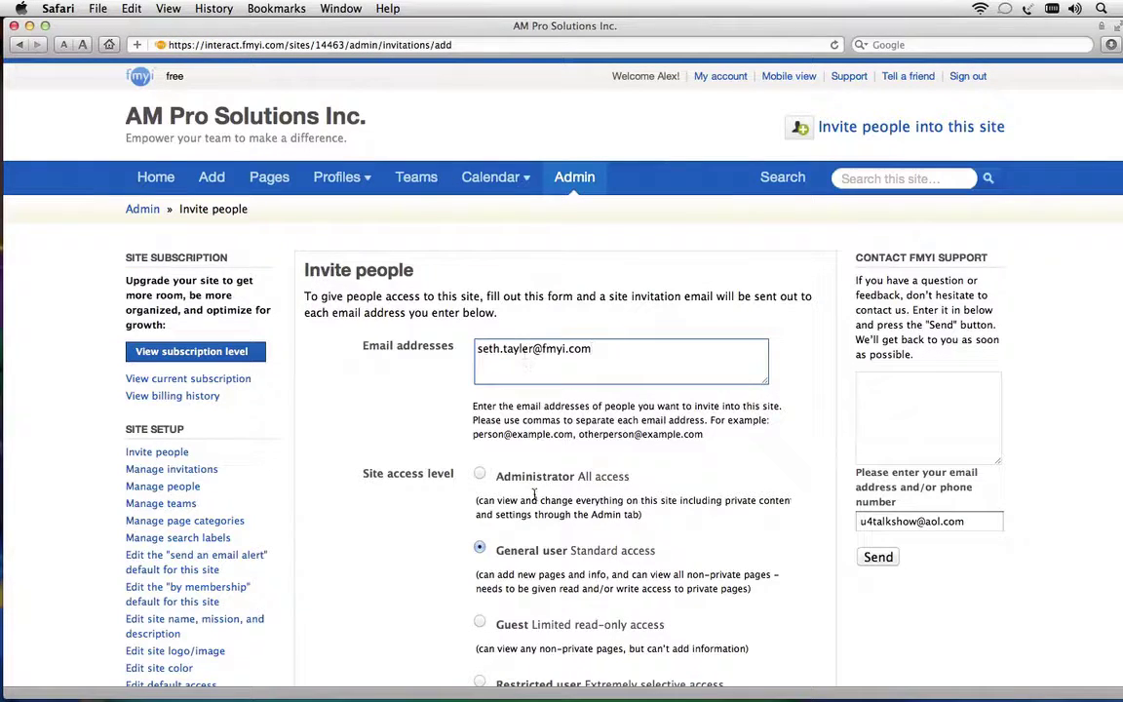
{"action": "scroll", "coordinate": [533, 493], "scroll_direction": "down", "scroll_amount": 5}
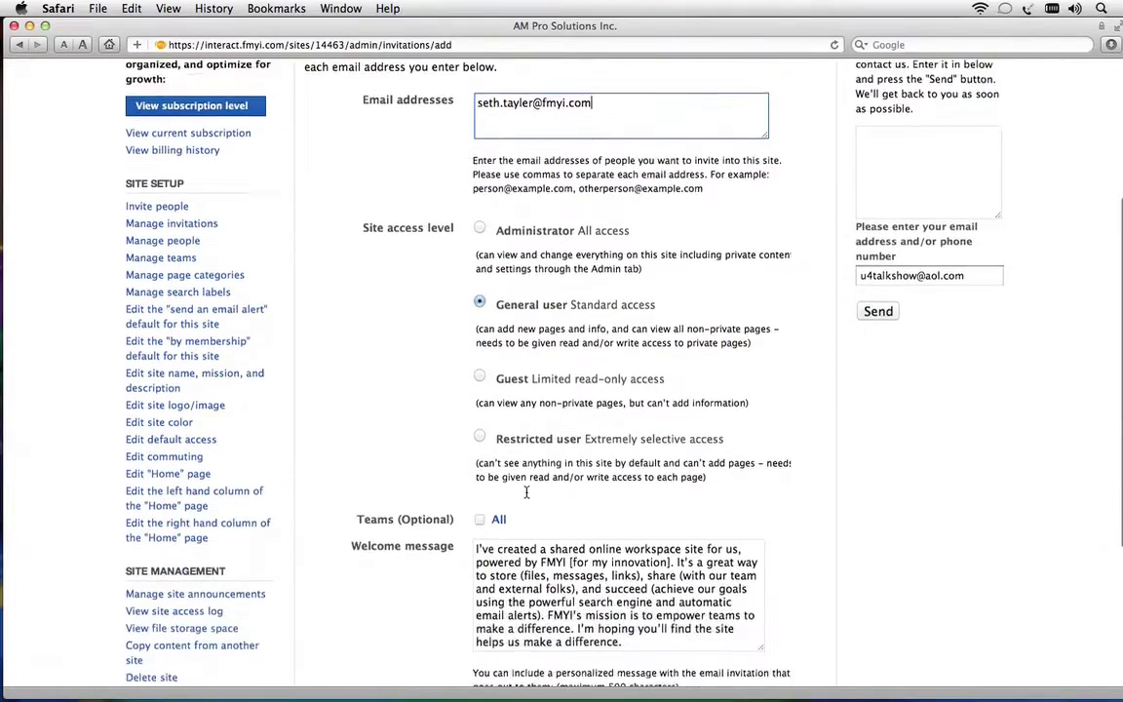
{"action": "scroll", "coordinate": [527, 493], "scroll_direction": "down", "scroll_amount": 2}
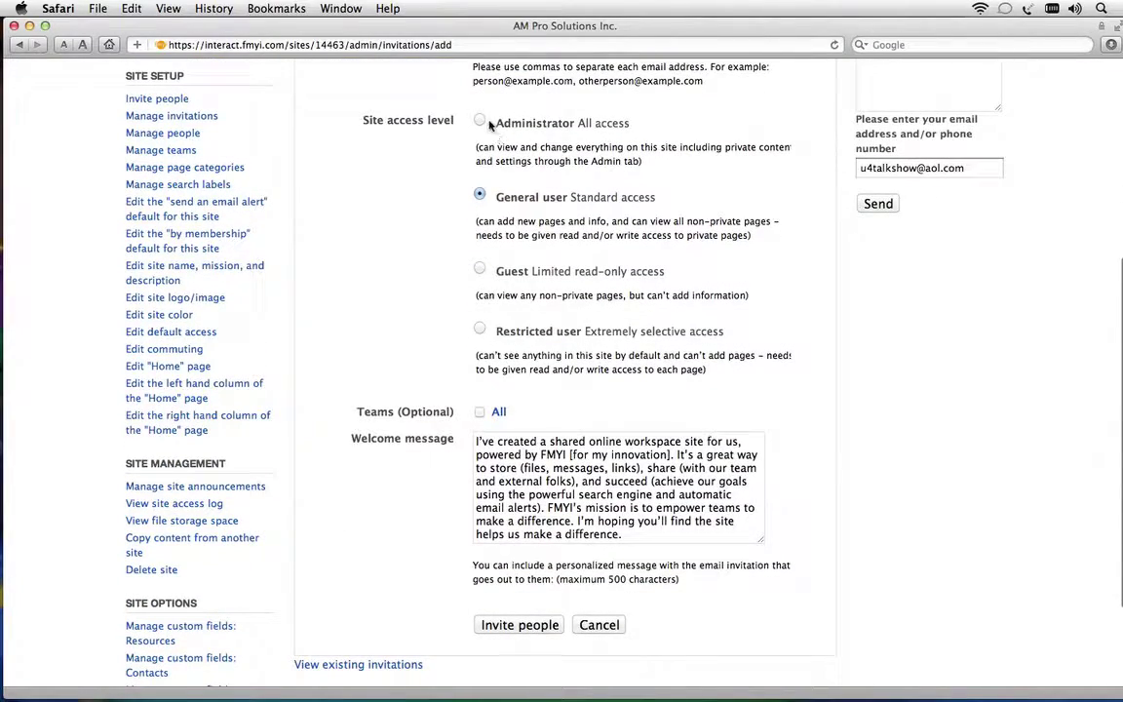
Give the invitee Administrator access, keep the default welcome message, and send the invitation
{"action": "left_click", "coordinate": [479, 120]}
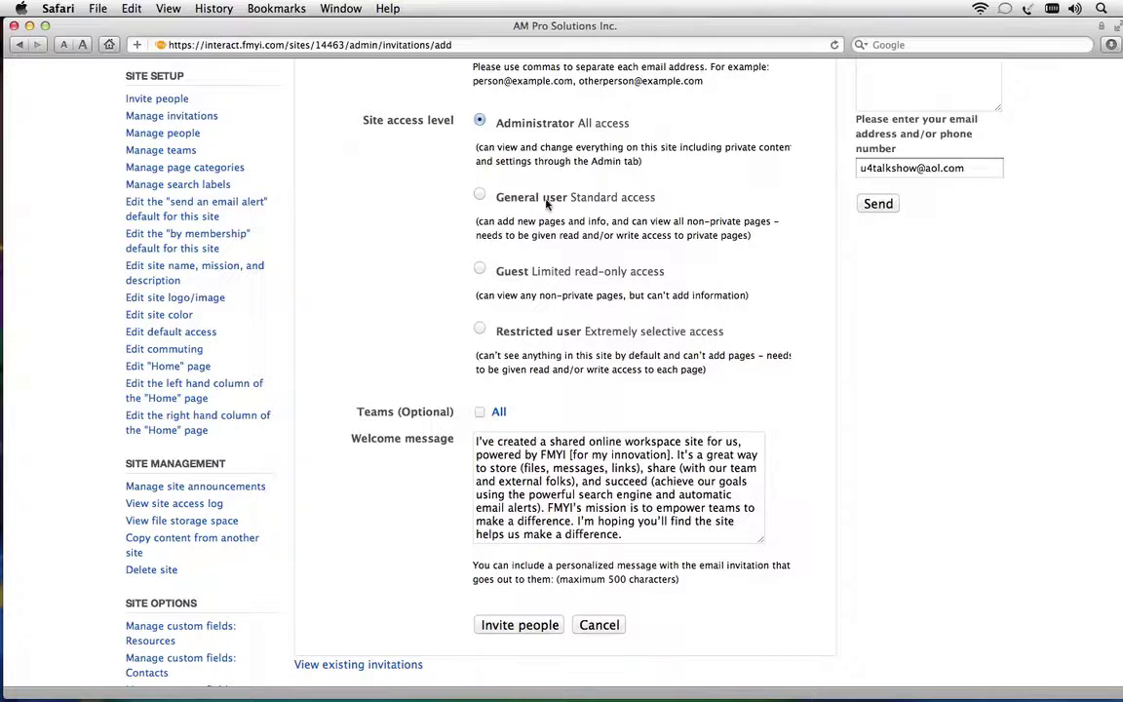
{"action": "left_click_drag", "start_coordinate": [544, 199], "coordinate": [656, 198]}
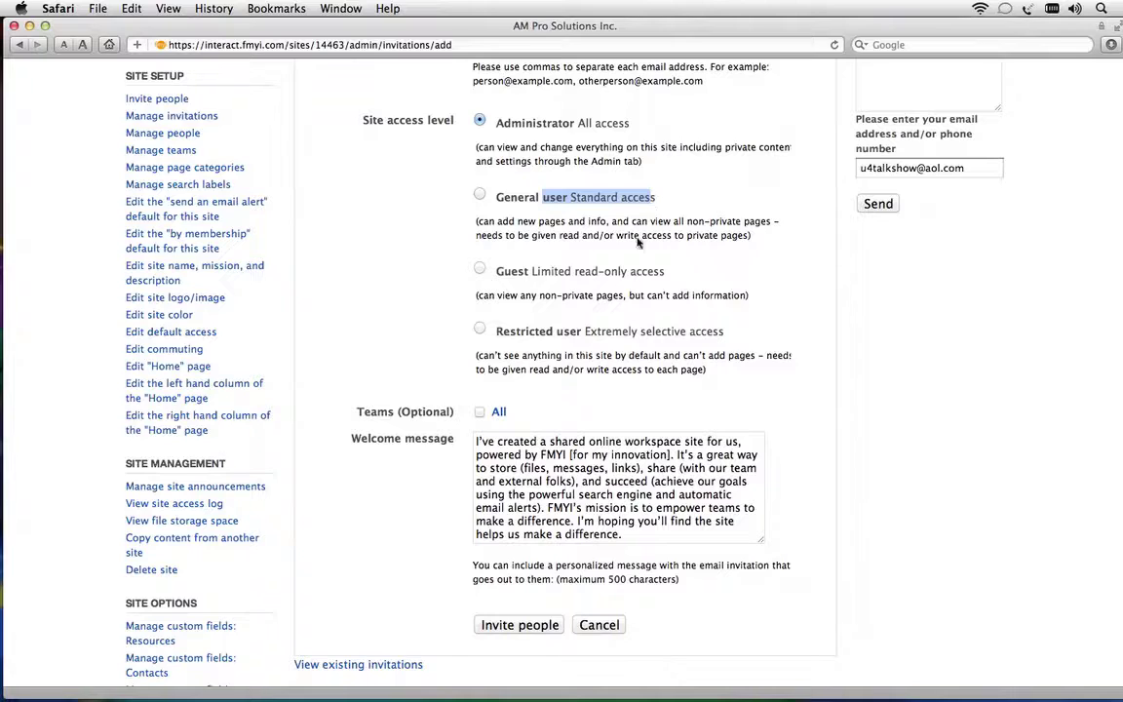
{"action": "left_click", "coordinate": [558, 405]}
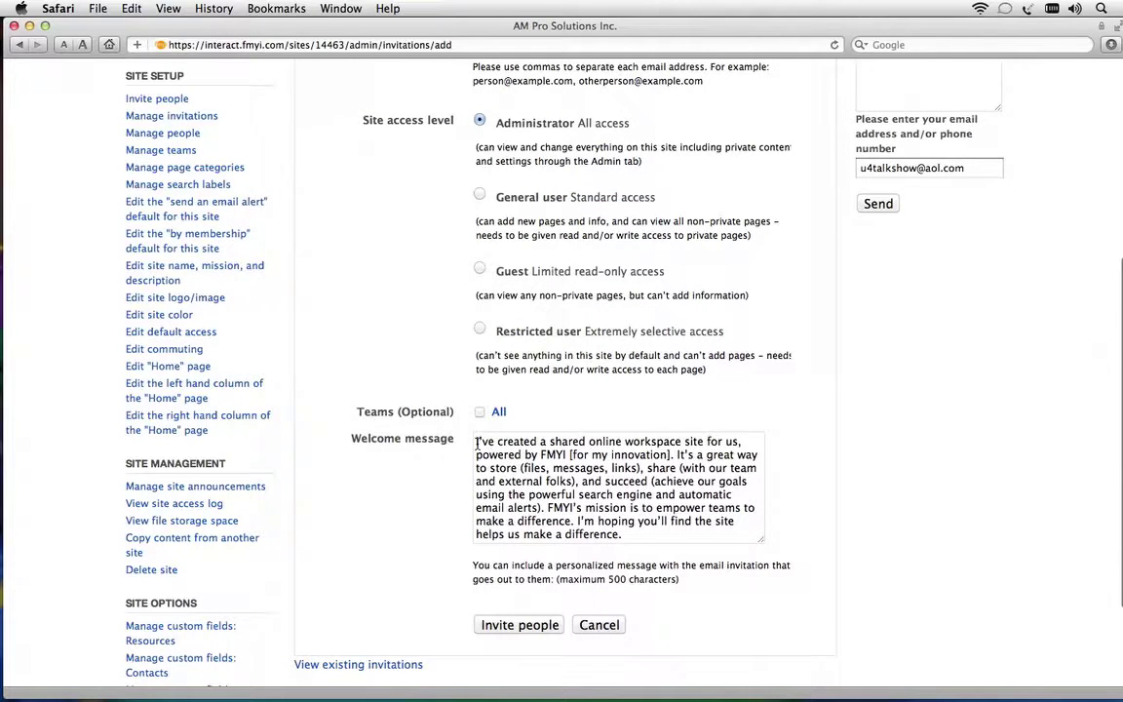
{"action": "left_click_drag", "start_coordinate": [476, 442], "coordinate": [830, 504]}
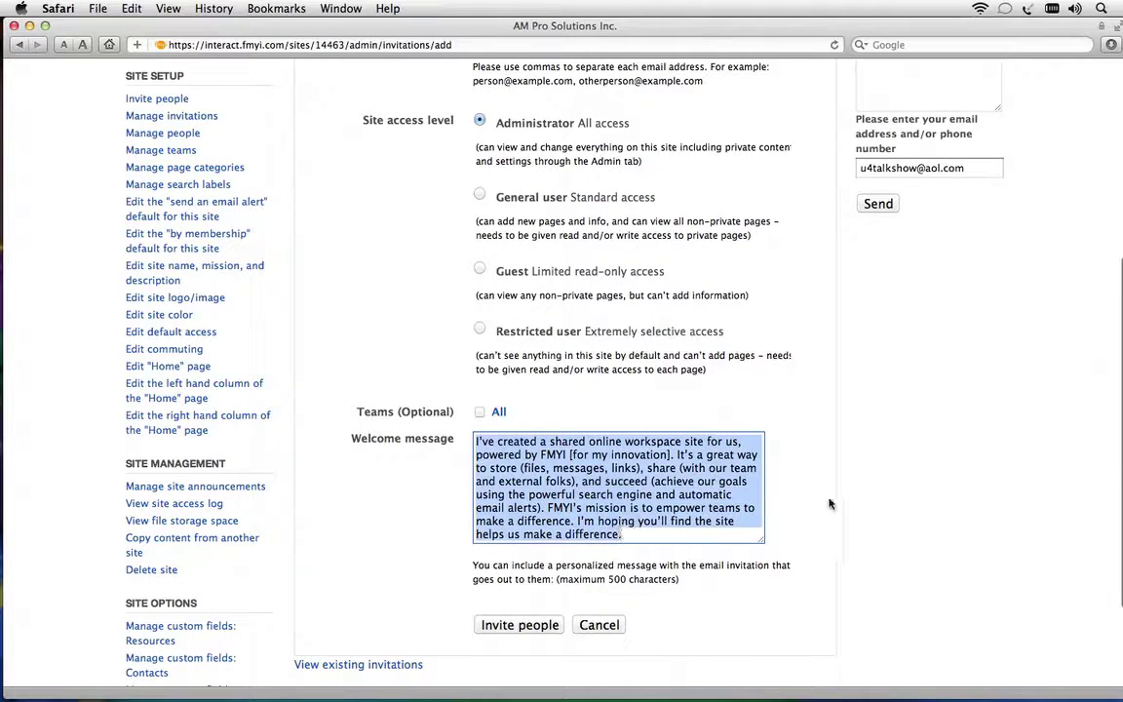
{"action": "left_click", "coordinate": [830, 504]}
{"action": "left_click", "coordinate": [520, 627]}
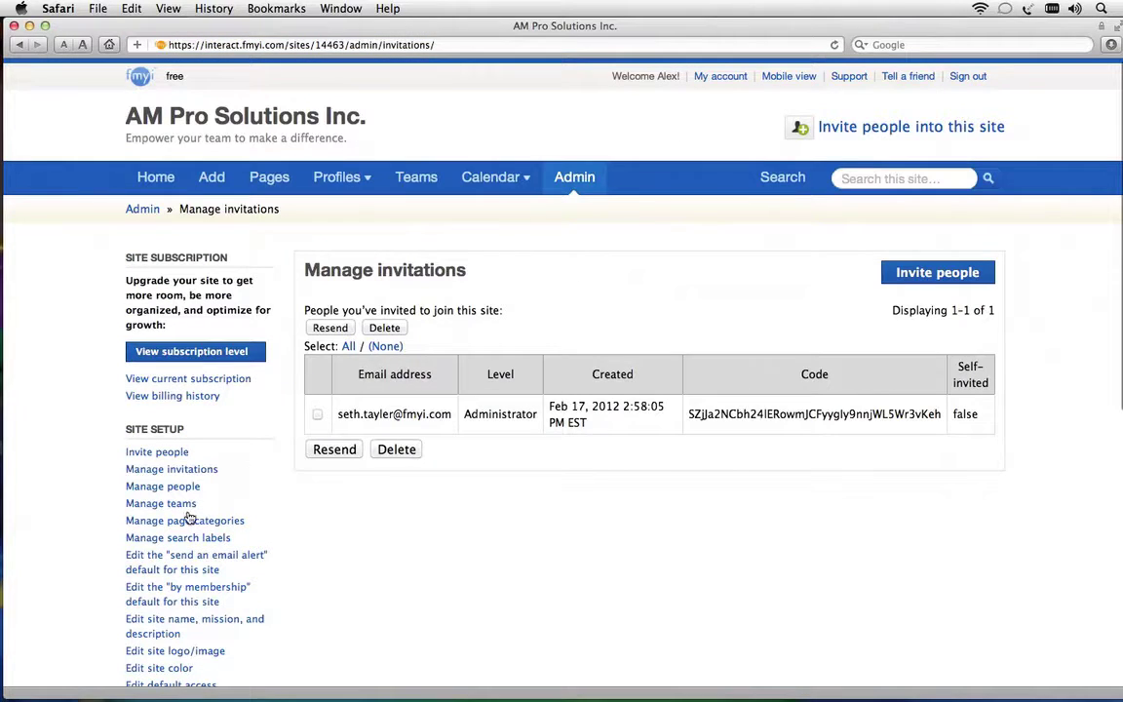
Check the Manage people list, then return Home and open the featured Kickoff page
{"action": "left_click", "coordinate": [166, 487]}
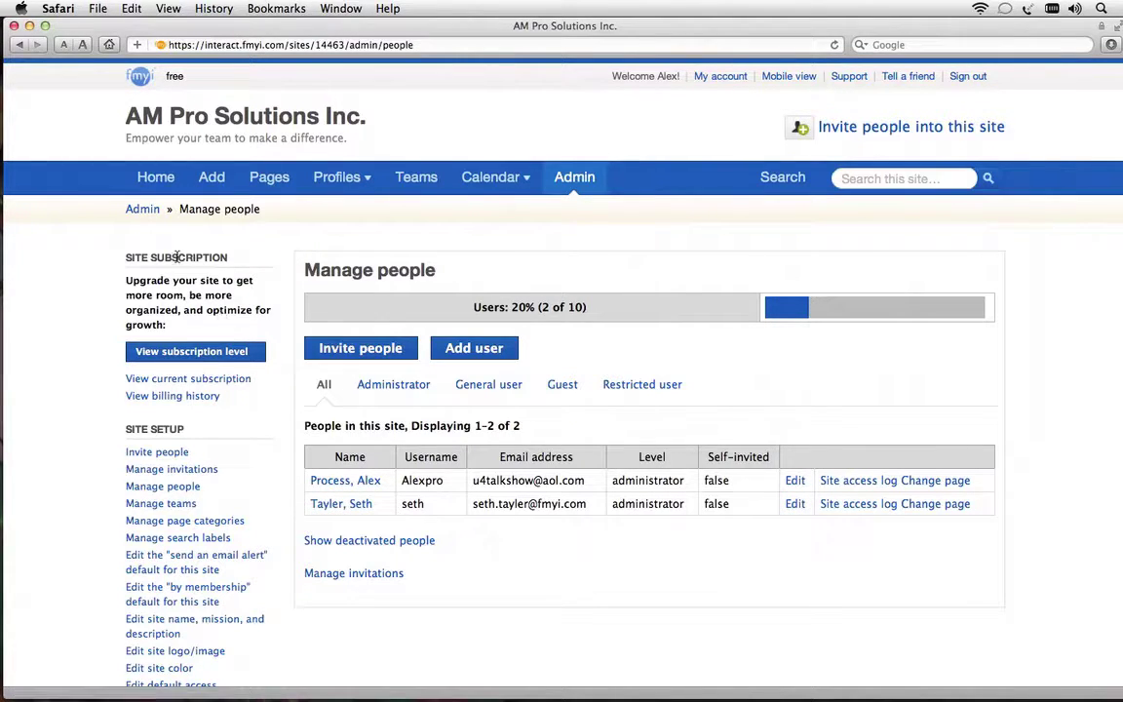
{"action": "left_click", "coordinate": [158, 178]}
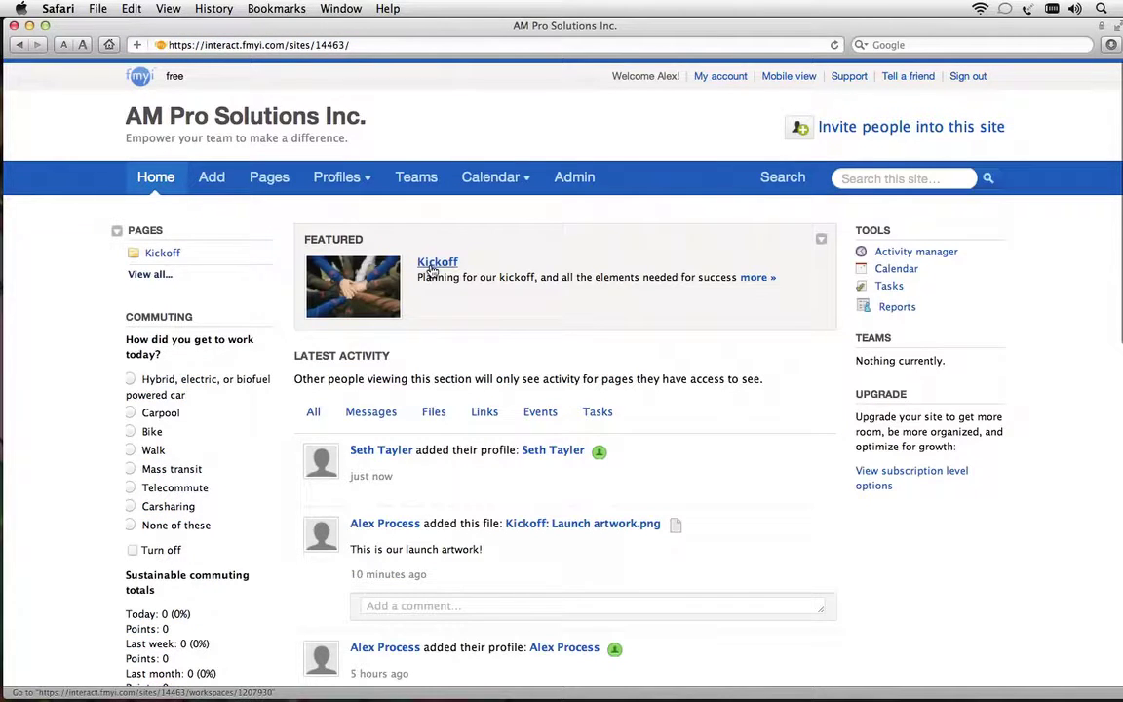
{"action": "left_click", "coordinate": [435, 268]}
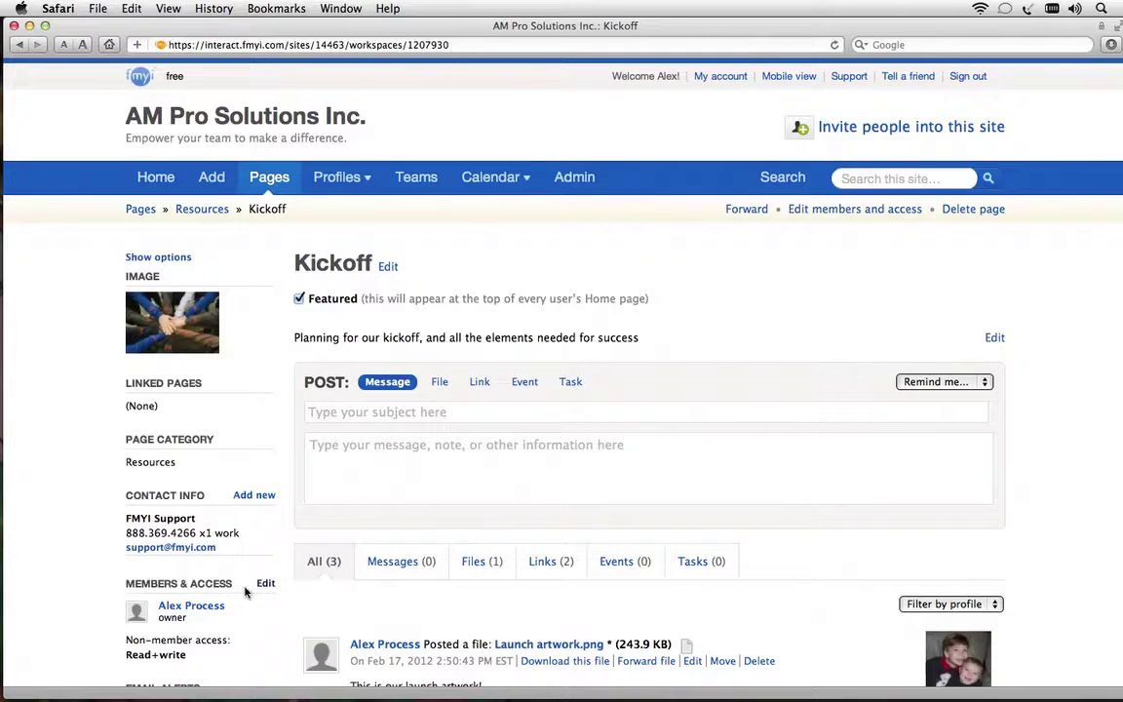
Change the second member's Kickoff page access to owner and save
{"action": "left_click", "coordinate": [264, 585]}
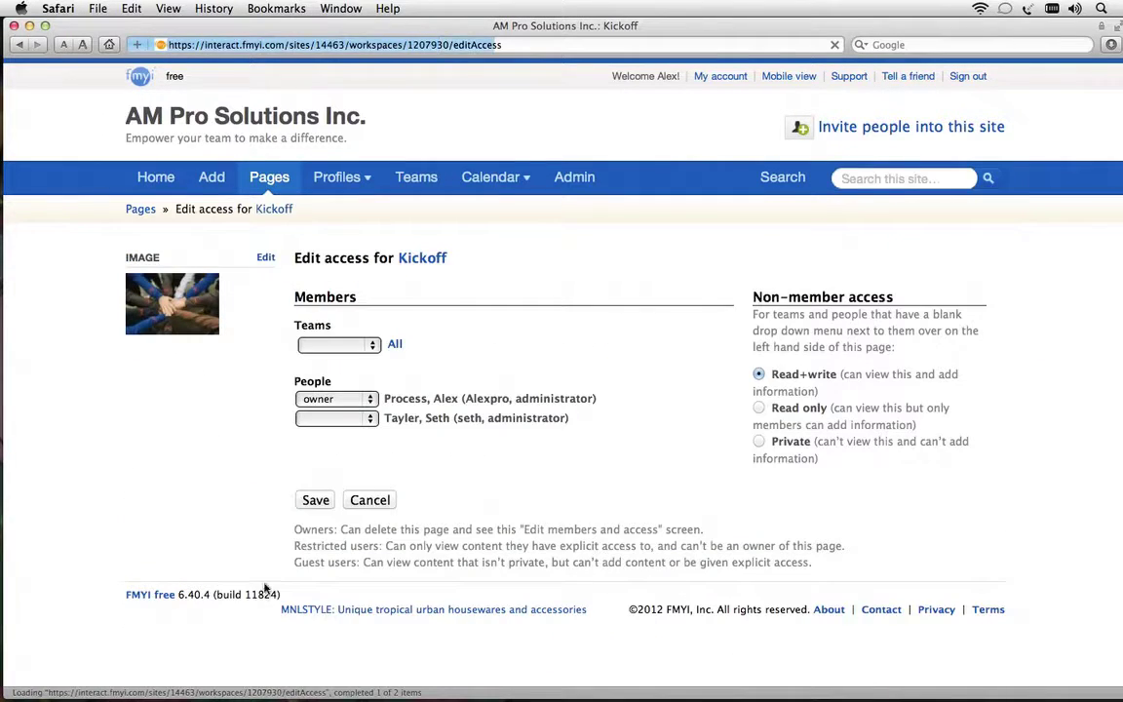
{"action": "left_click", "coordinate": [372, 420]}
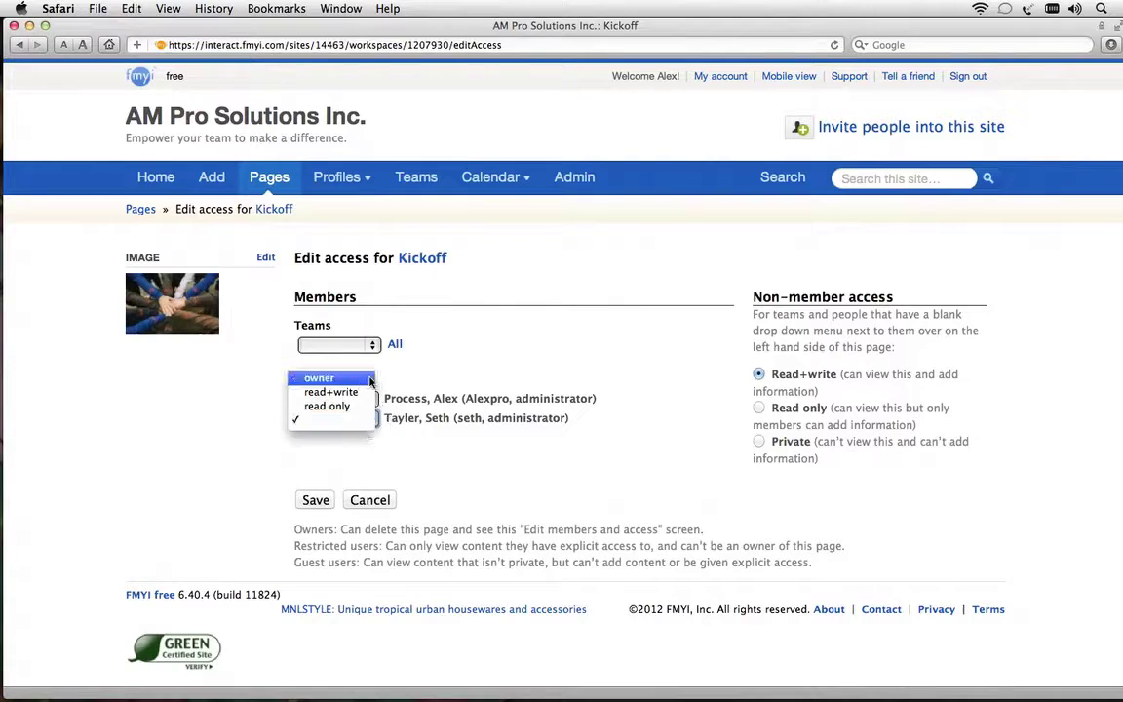
{"action": "left_click", "coordinate": [370, 379]}
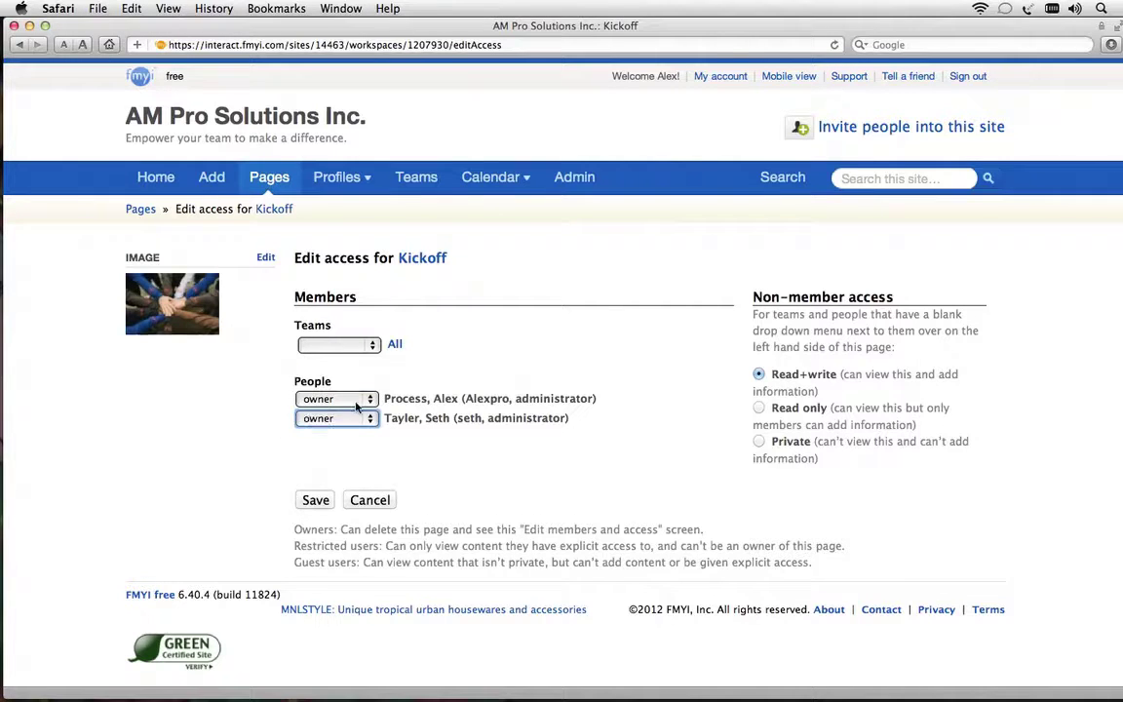
{"action": "left_click", "coordinate": [315, 501]}
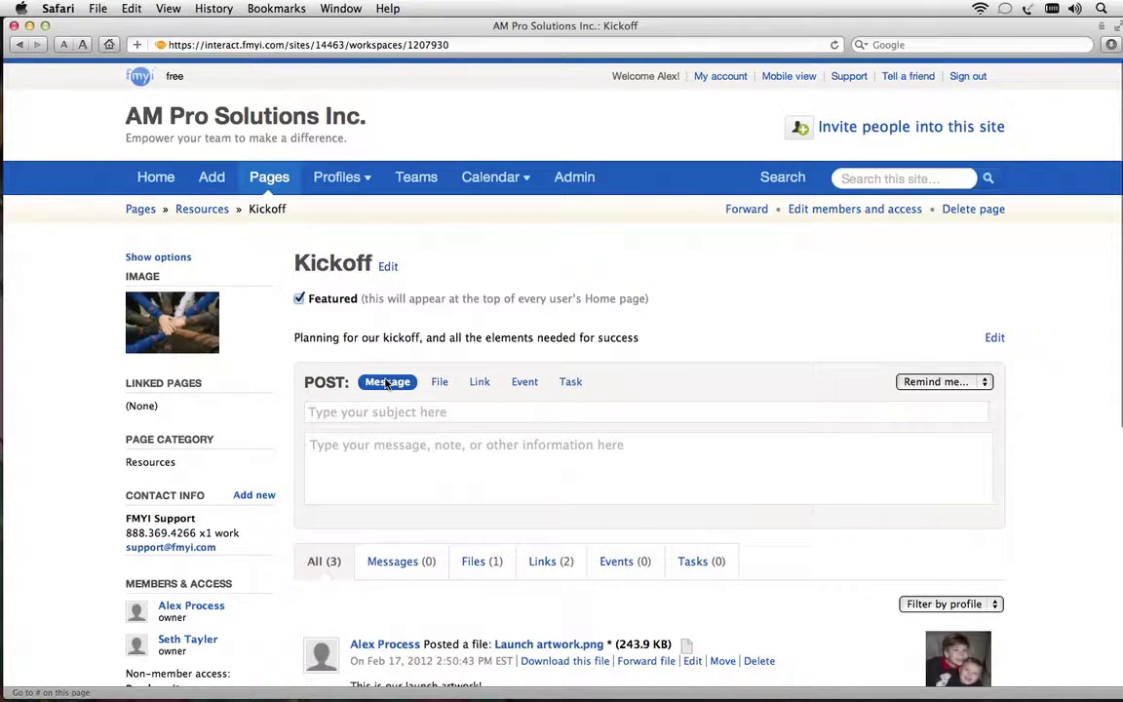
Post a 'Kick off Goals!!!' message whose body asks what would make the kickoff a success
{"action": "left_click", "coordinate": [368, 414]}
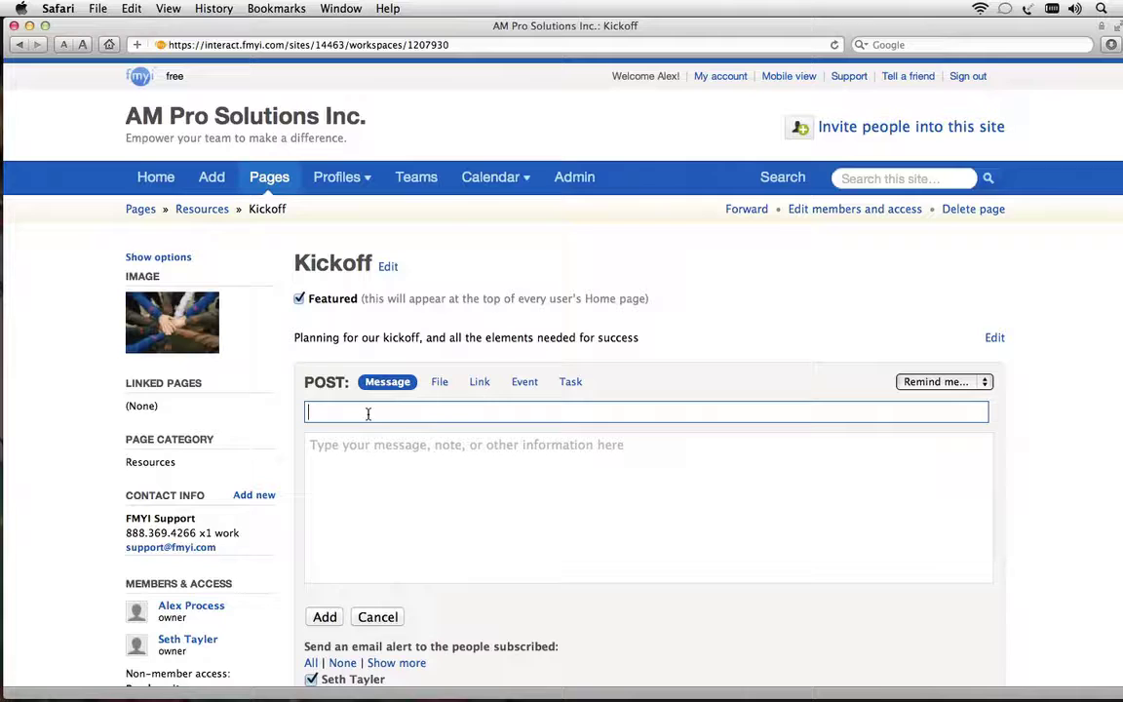
{"action": "type", "text": "Kick "}
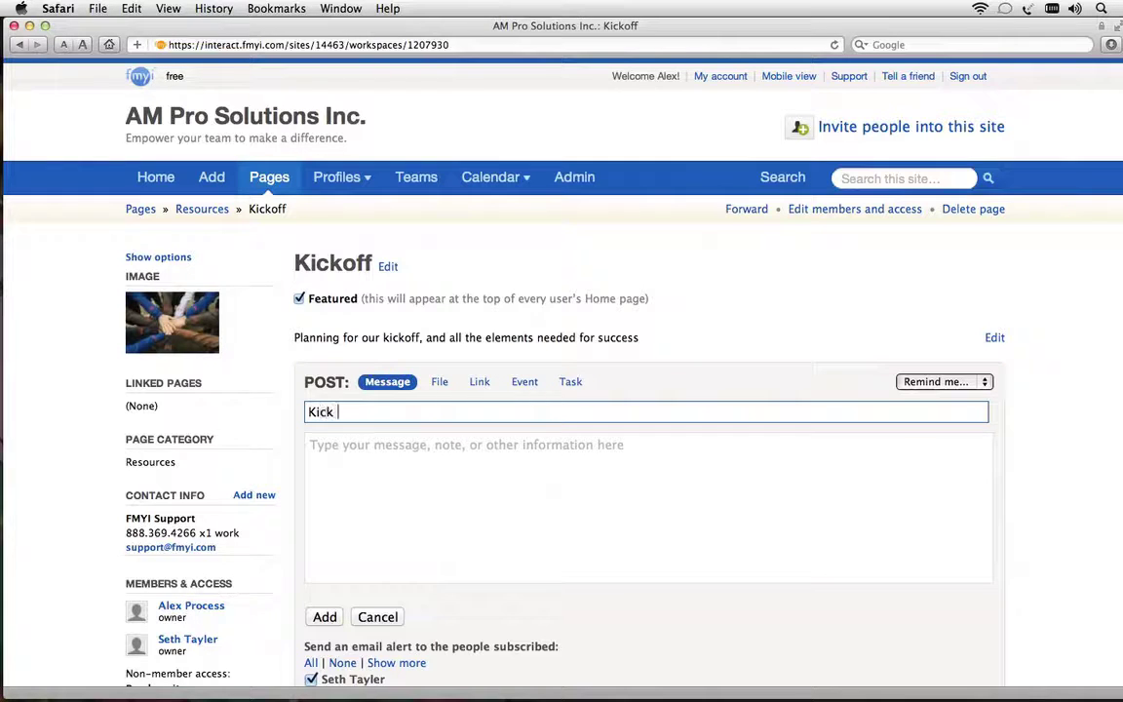
{"action": "type", "text": "off Goals!!!"}
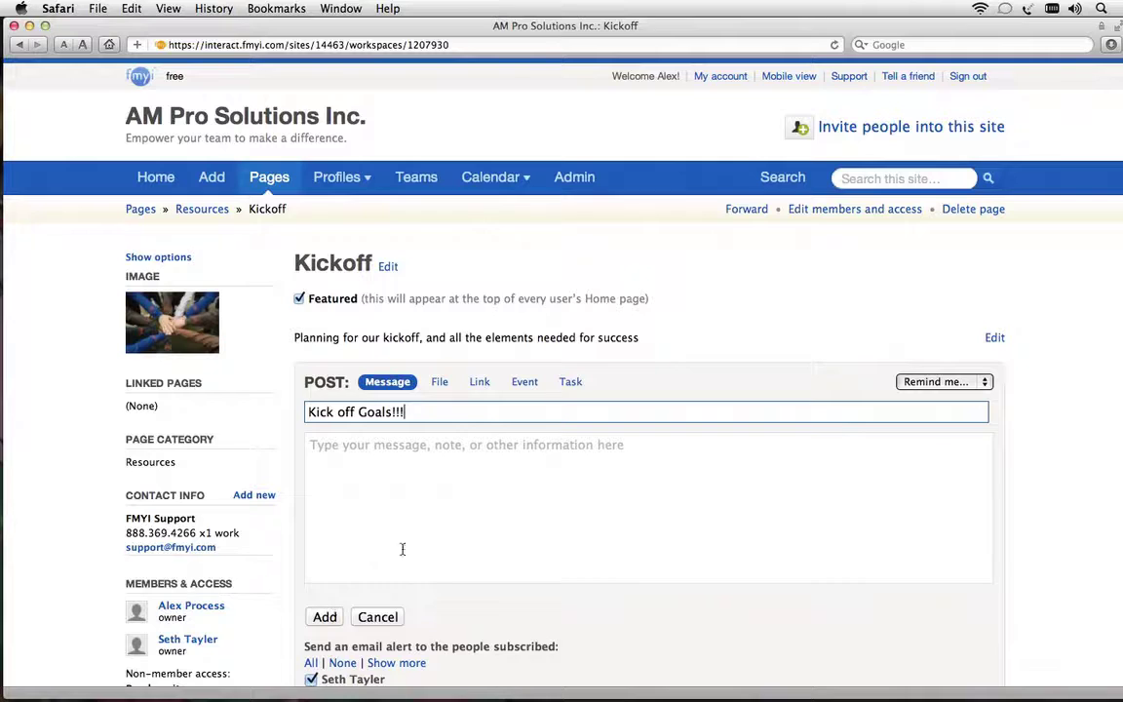
{"action": "left_click", "coordinate": [372, 499]}
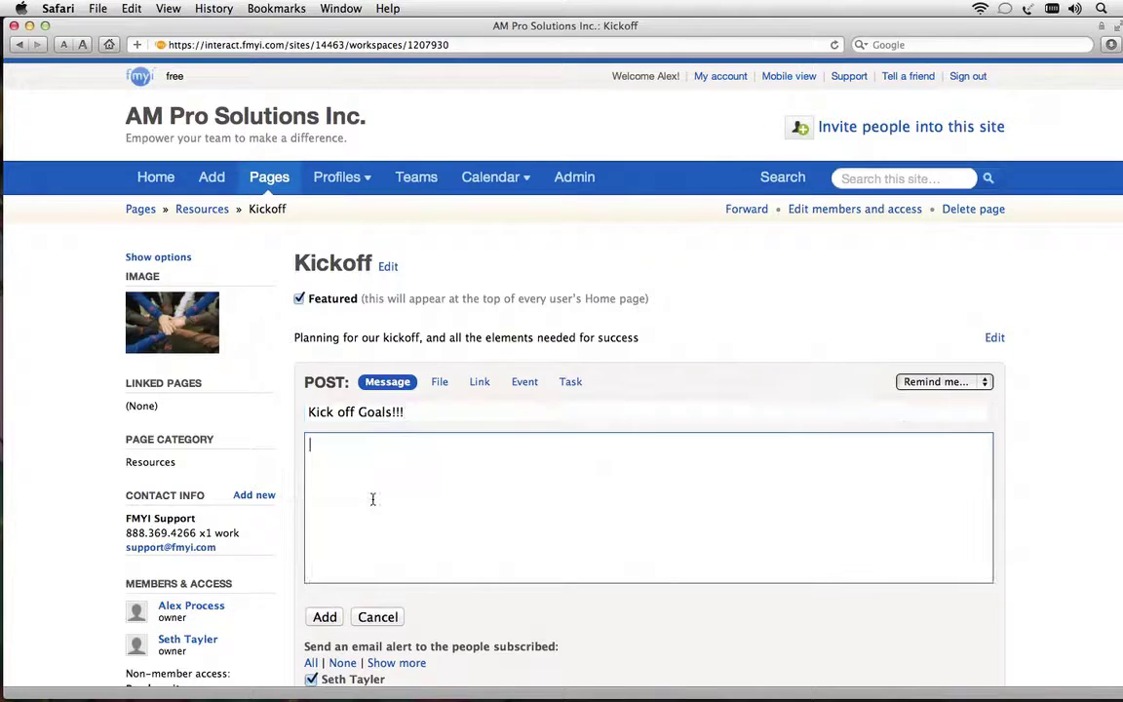
{"action": "right_click", "coordinate": [374, 504]}
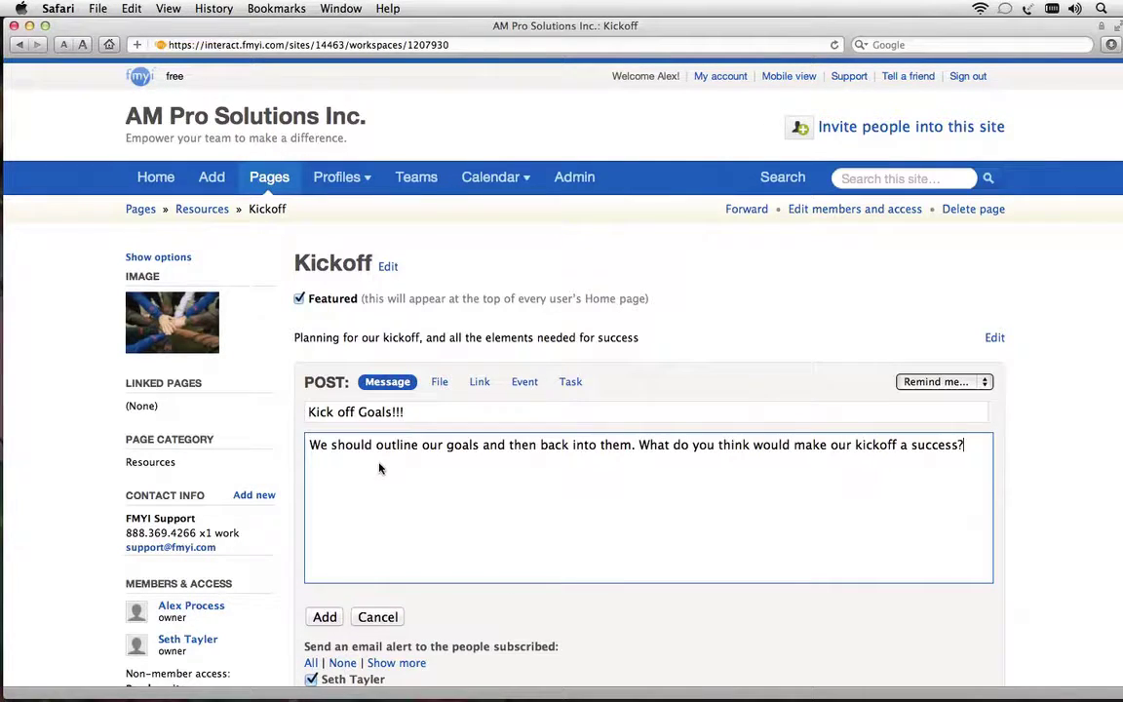
{"action": "scroll", "coordinate": [381, 468], "scroll_direction": "down", "scroll_amount": 2}
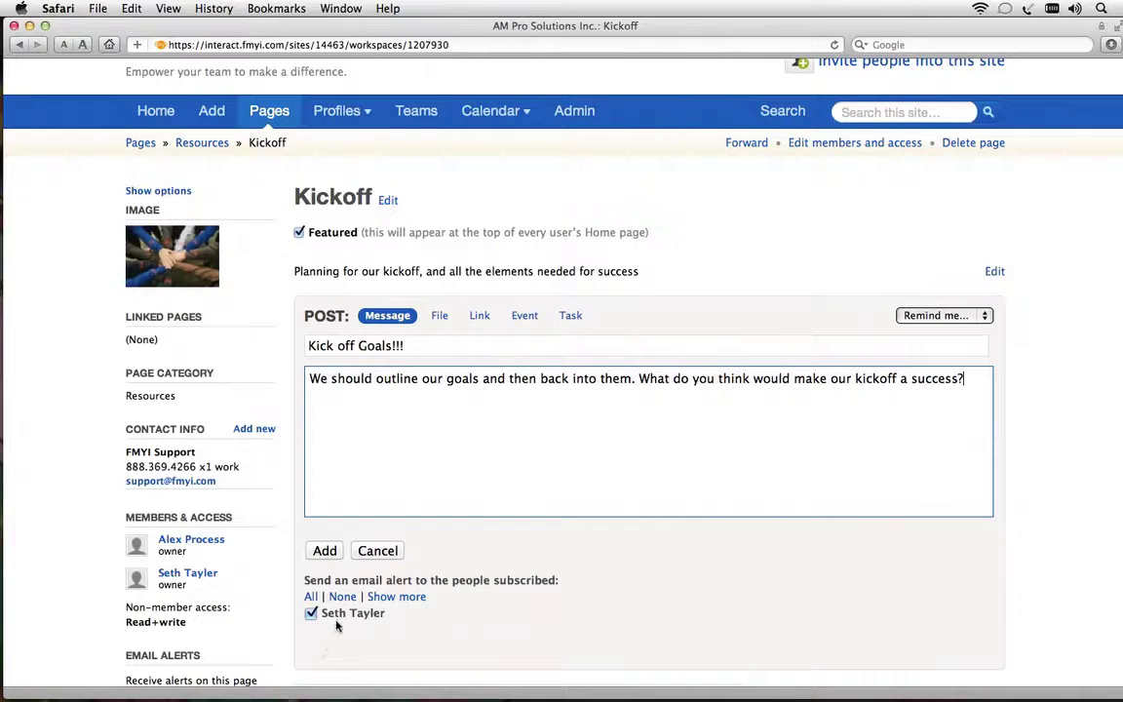
{"action": "left_click", "coordinate": [325, 551]}
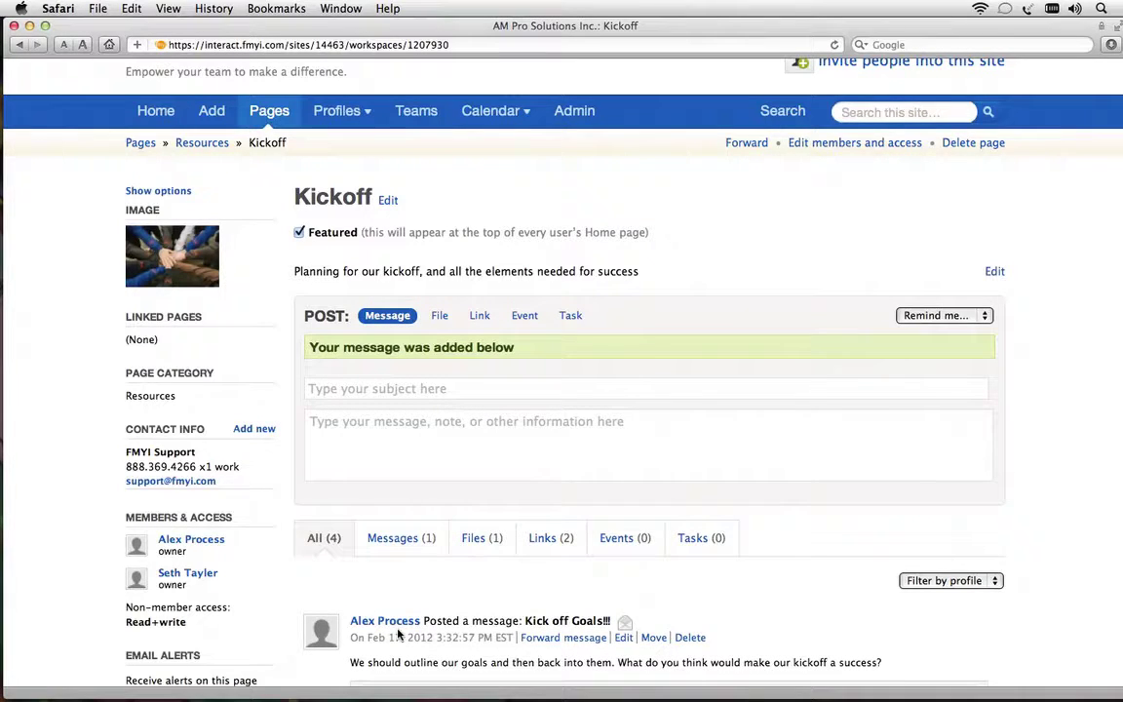
{"action": "scroll", "coordinate": [691, 627], "scroll_direction": "down", "scroll_amount": 1}
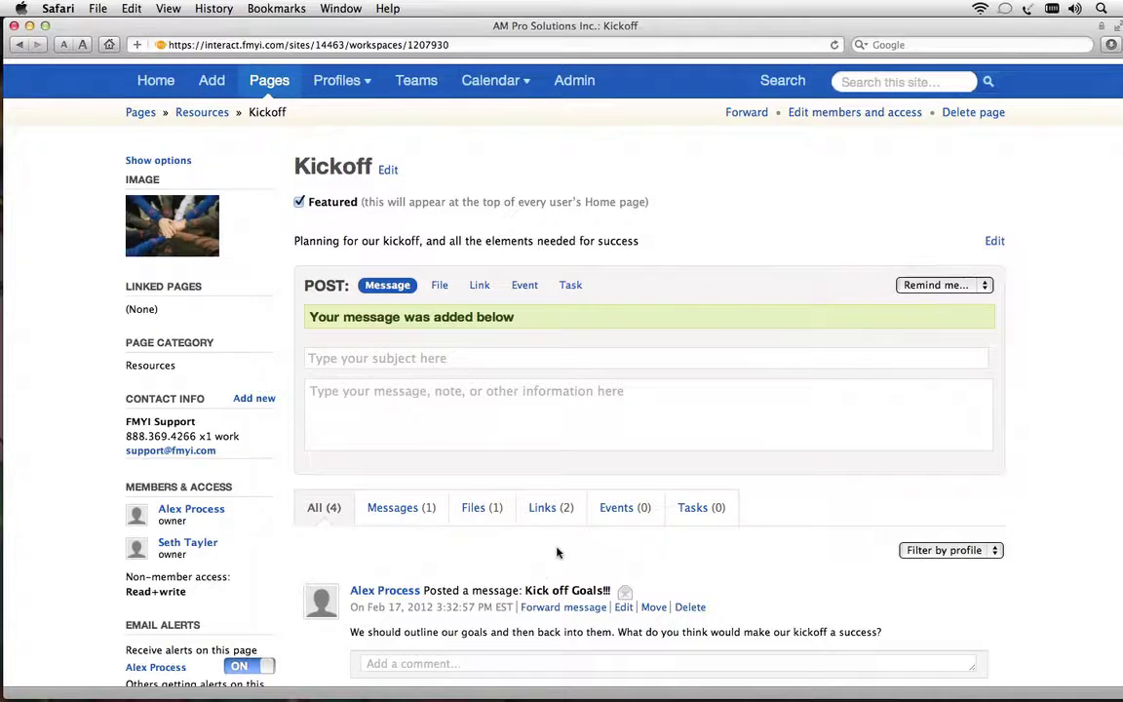
{"action": "scroll", "coordinate": [557, 624], "scroll_direction": "up", "scroll_amount": 3}
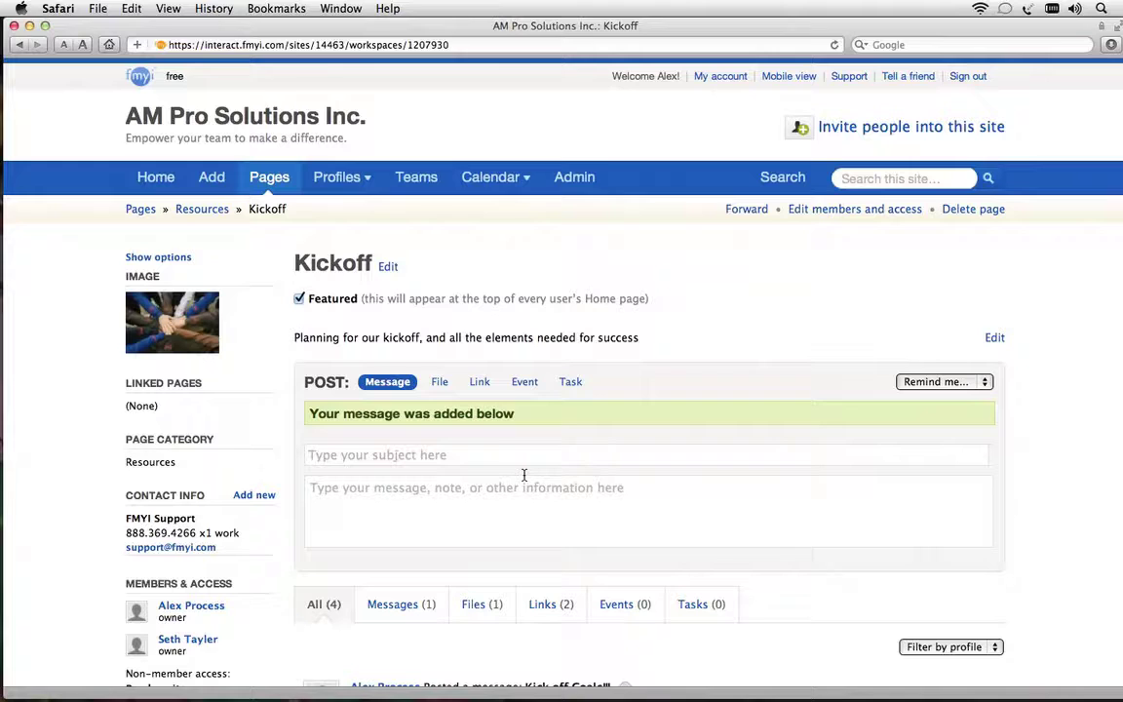
Draft the task 'Create first draft of proposal', due Feb 22, 2012 at 1 PM, priority 2
{"action": "left_click", "coordinate": [573, 387]}
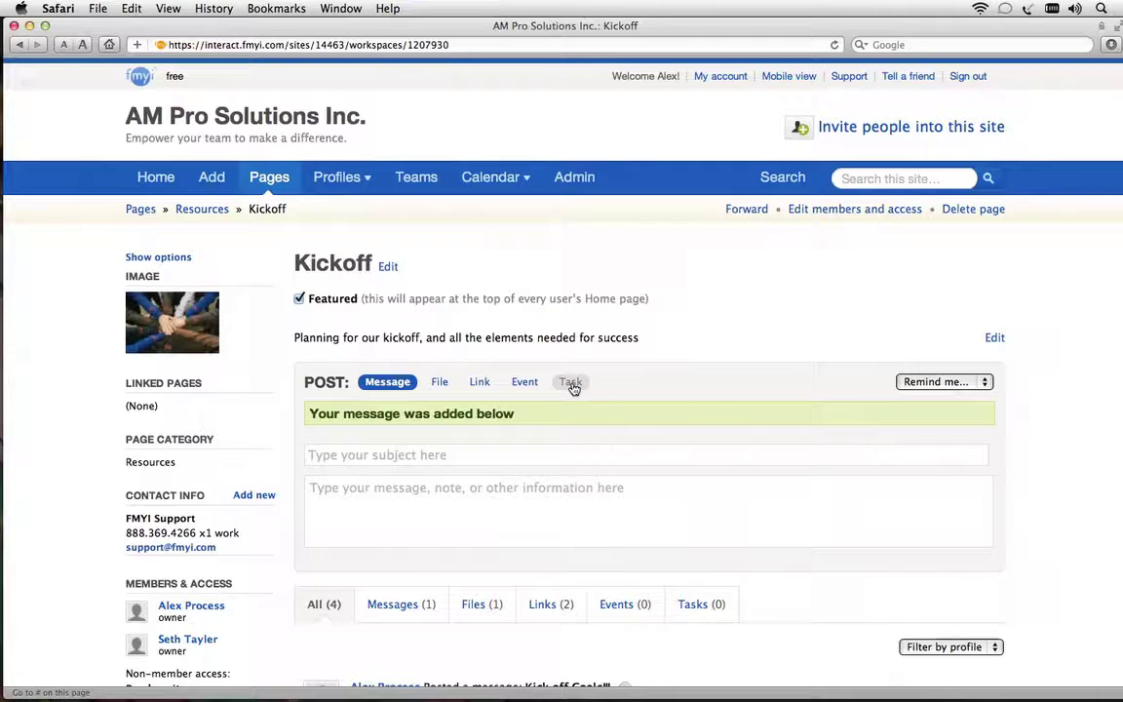
{"action": "left_click", "coordinate": [332, 415]}
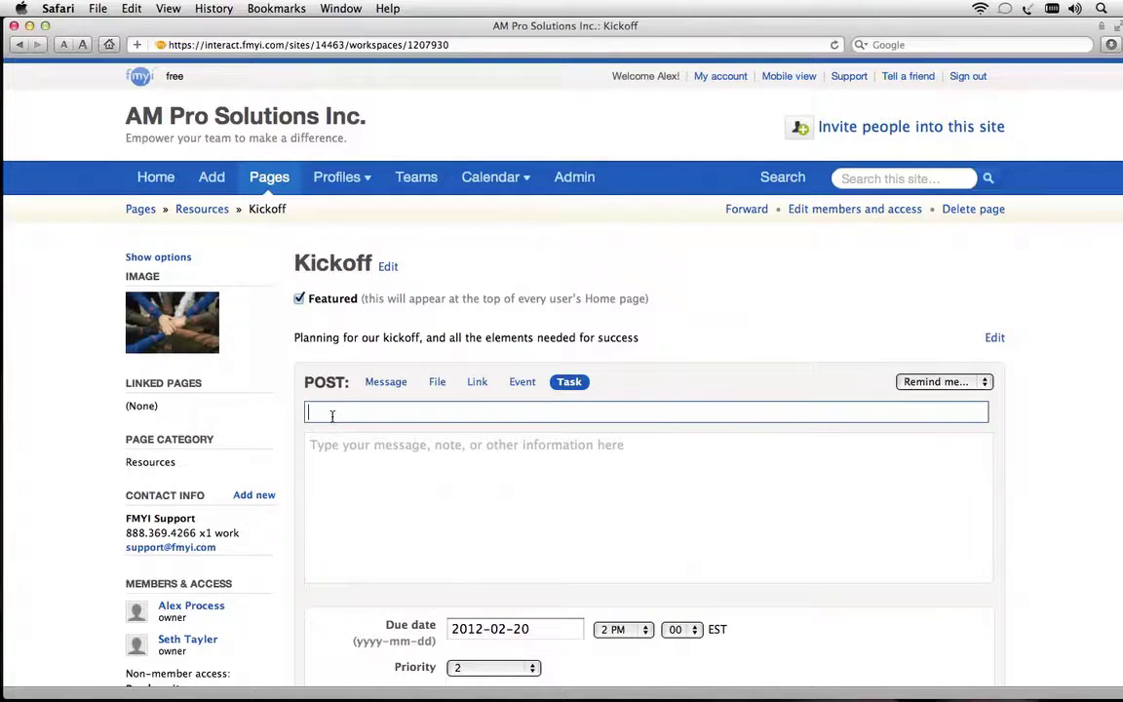
{"action": "type", "text": "Create first draft of proposal"}
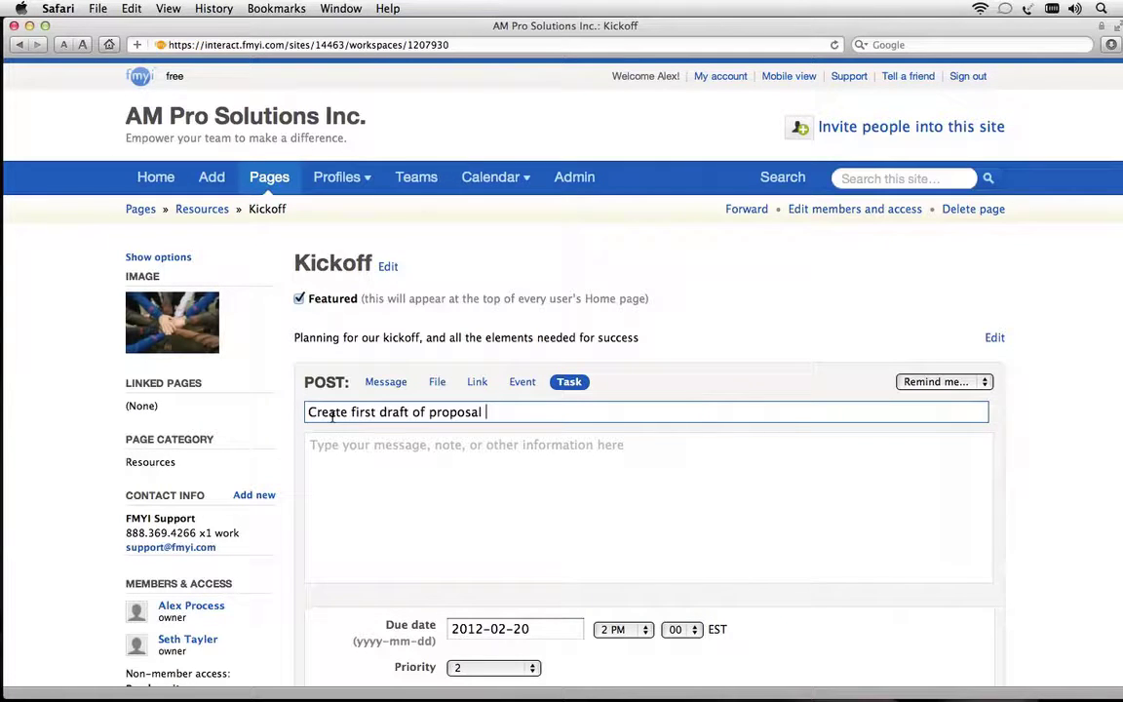
{"action": "scroll", "coordinate": [367, 422], "scroll_direction": "down", "scroll_amount": 5}
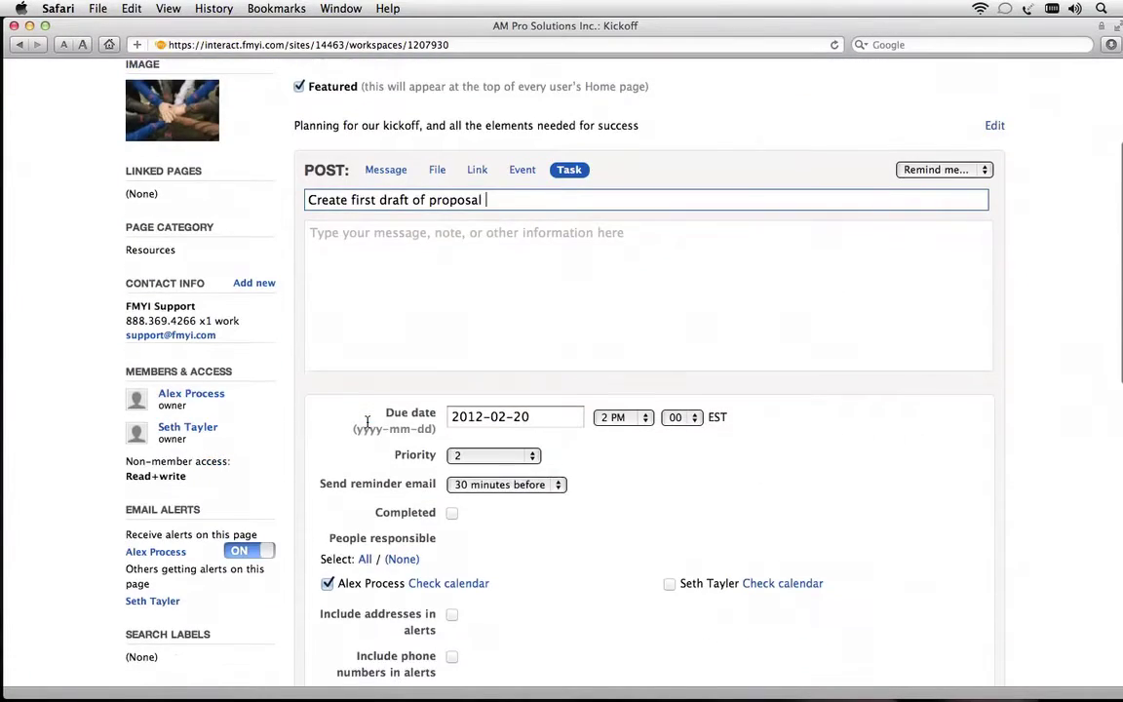
{"action": "left_click", "coordinate": [475, 386]}
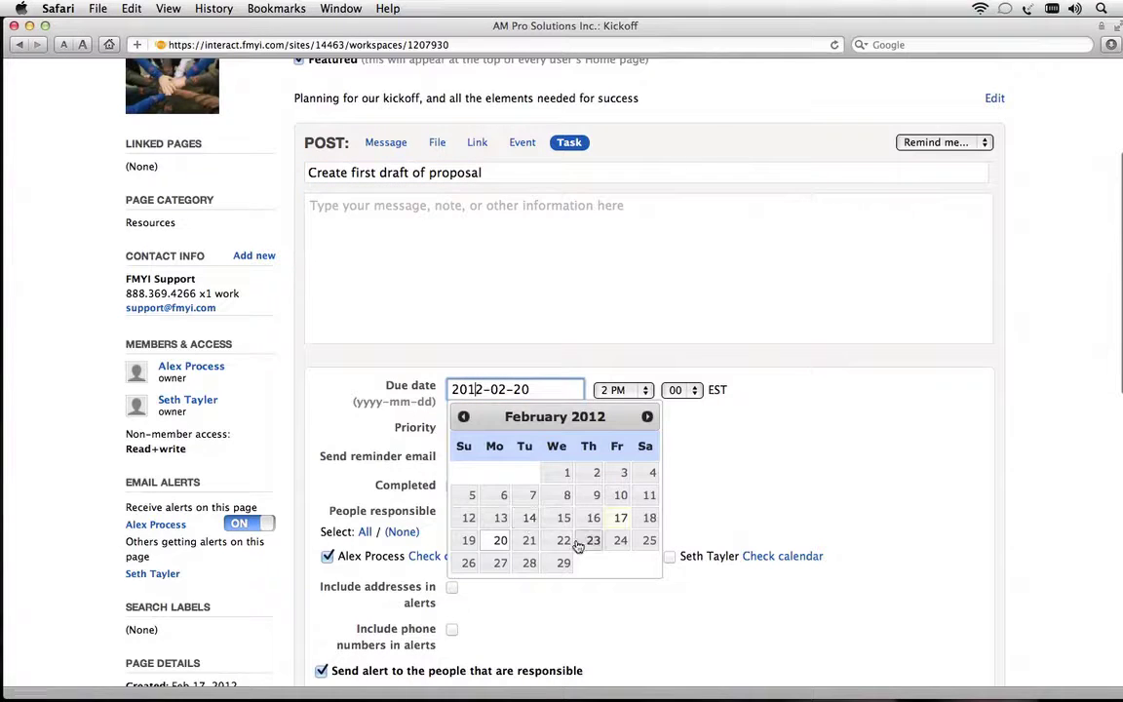
{"action": "left_click", "coordinate": [568, 534]}
{"action": "left_click", "coordinate": [642, 392]}
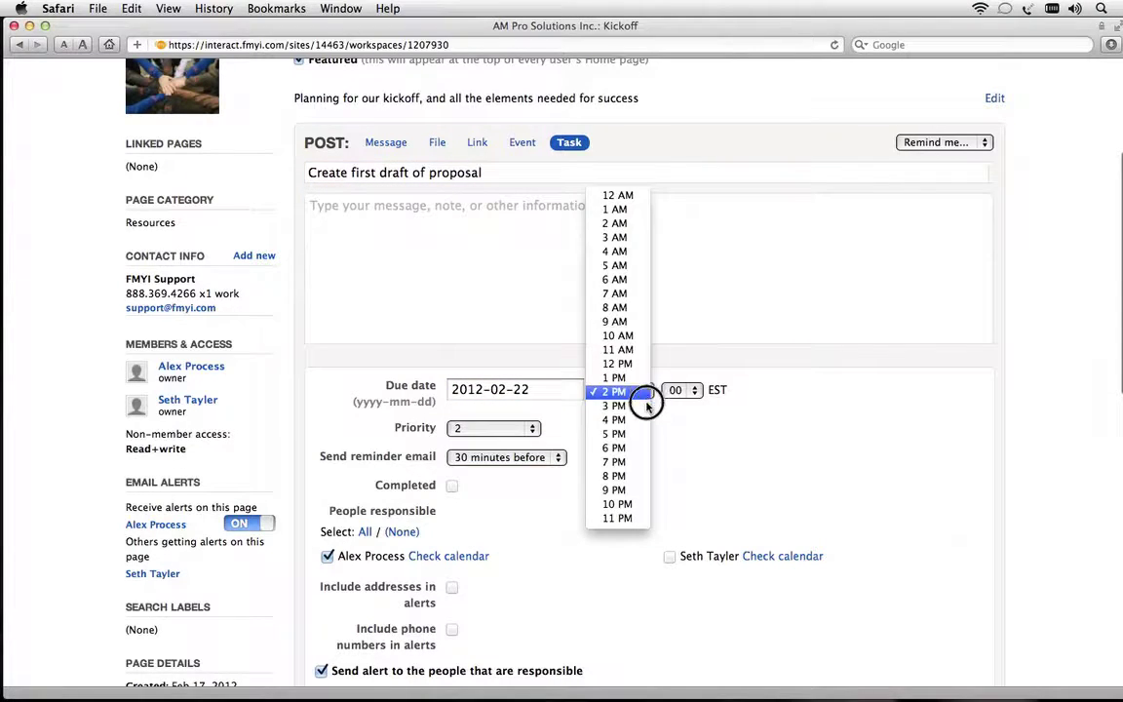
{"action": "left_click", "coordinate": [646, 379]}
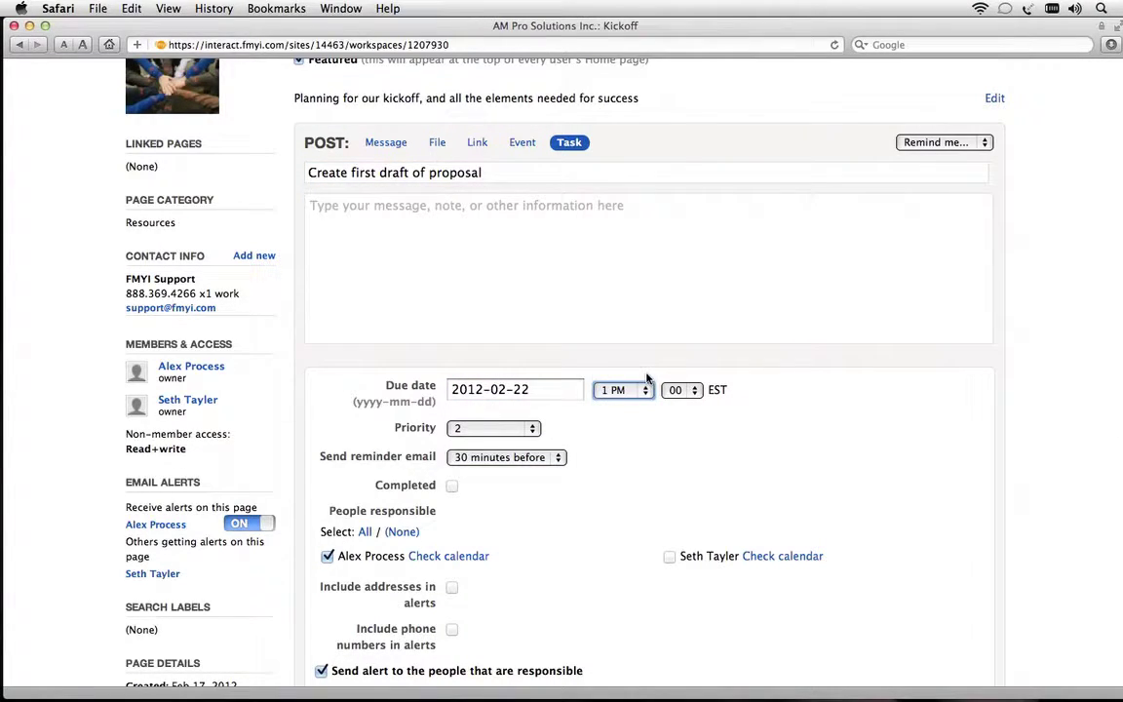
{"action": "left_click", "coordinate": [518, 431]}
{"action": "left_click", "coordinate": [518, 430]}
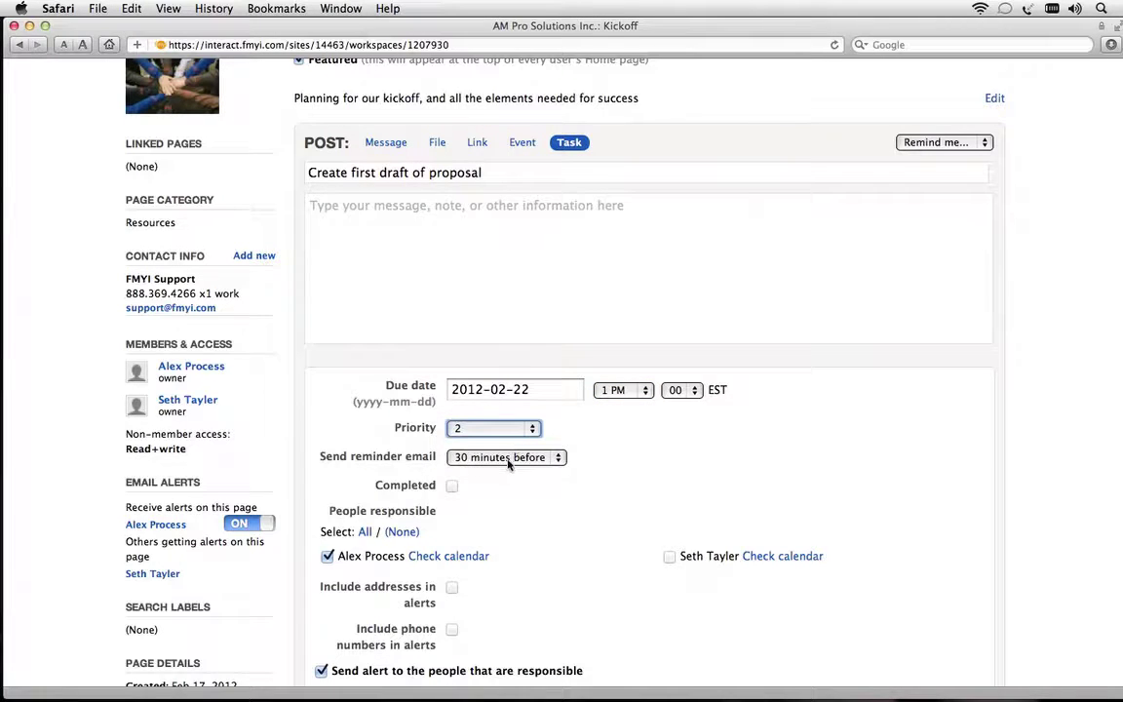
Set the task reminder to At start time, assign the second member too, and add it
{"action": "left_click", "coordinate": [507, 460]}
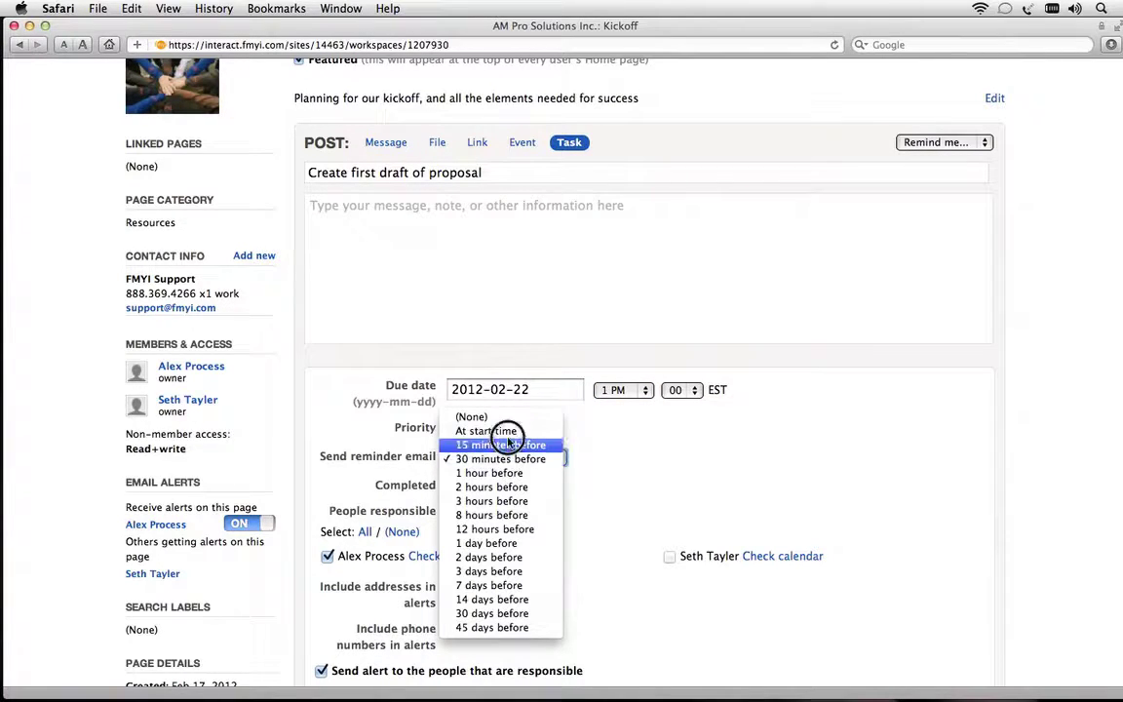
{"action": "left_click", "coordinate": [492, 431]}
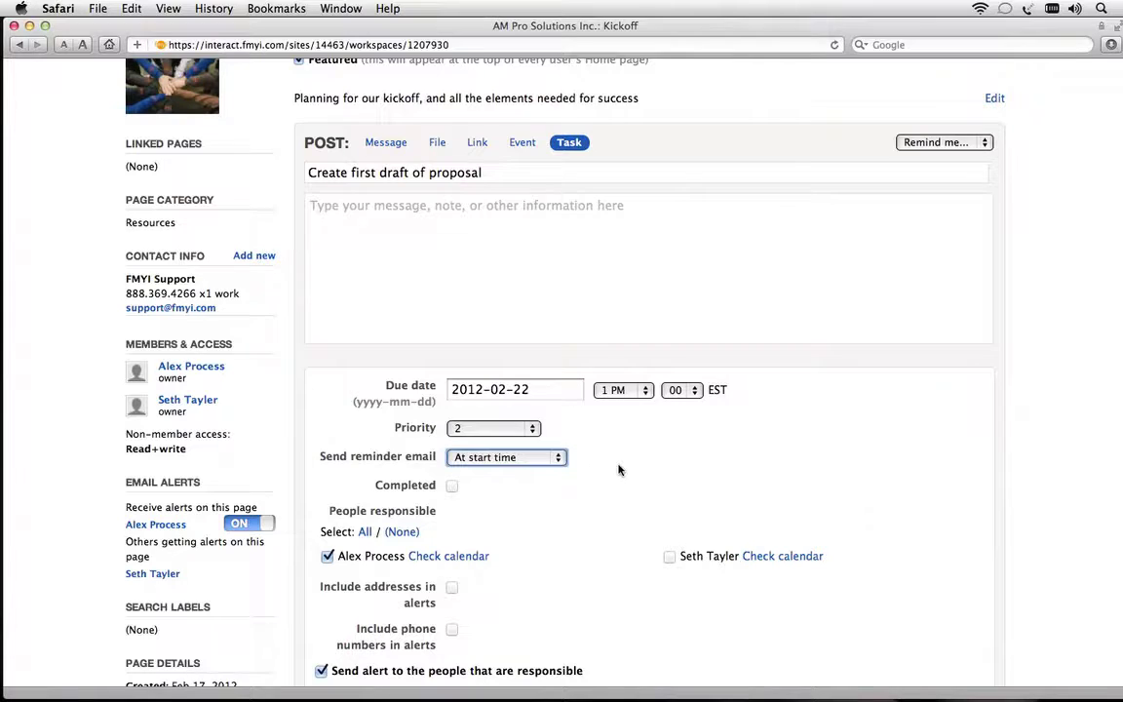
{"action": "scroll", "coordinate": [571, 518], "scroll_direction": "down", "scroll_amount": 3}
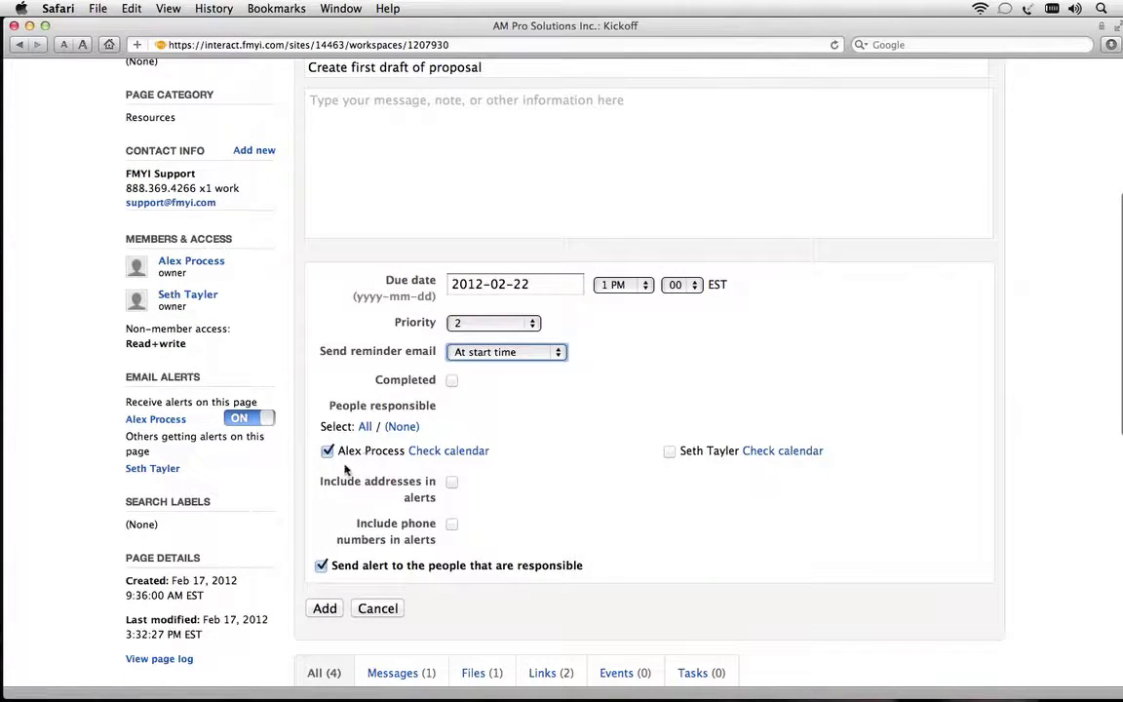
{"action": "left_click_drag", "start_coordinate": [336, 450], "coordinate": [395, 450]}
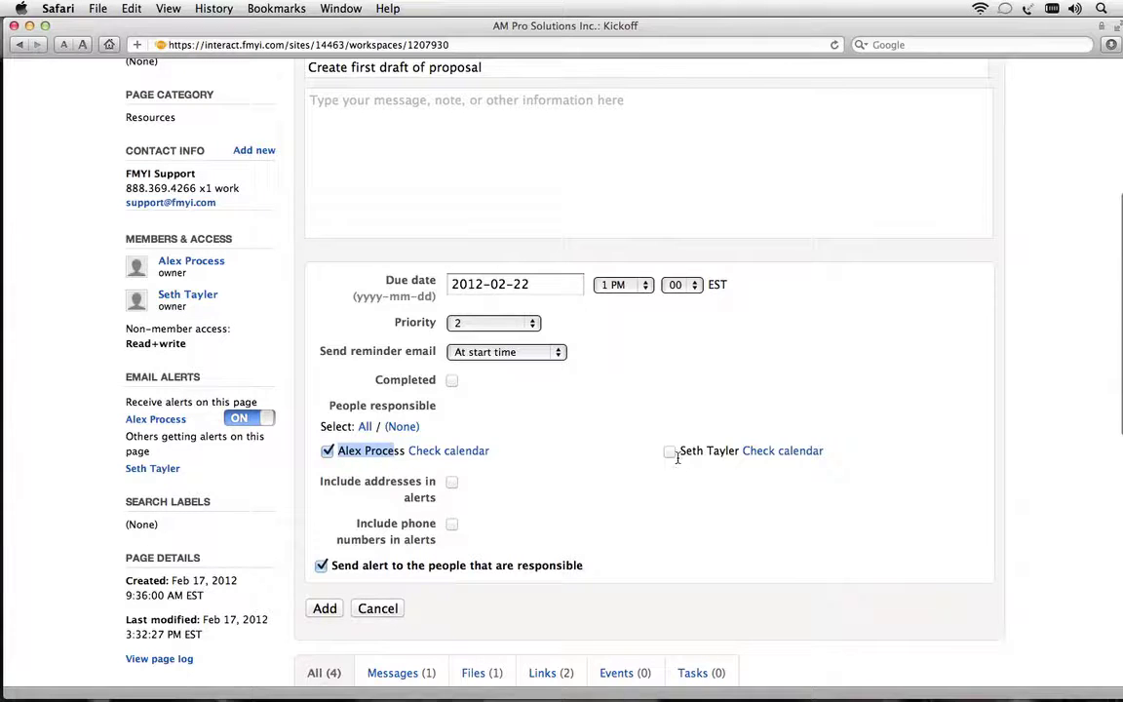
{"action": "left_click_drag", "start_coordinate": [676, 450], "coordinate": [739, 452]}
{"action": "left_click", "coordinate": [645, 500]}
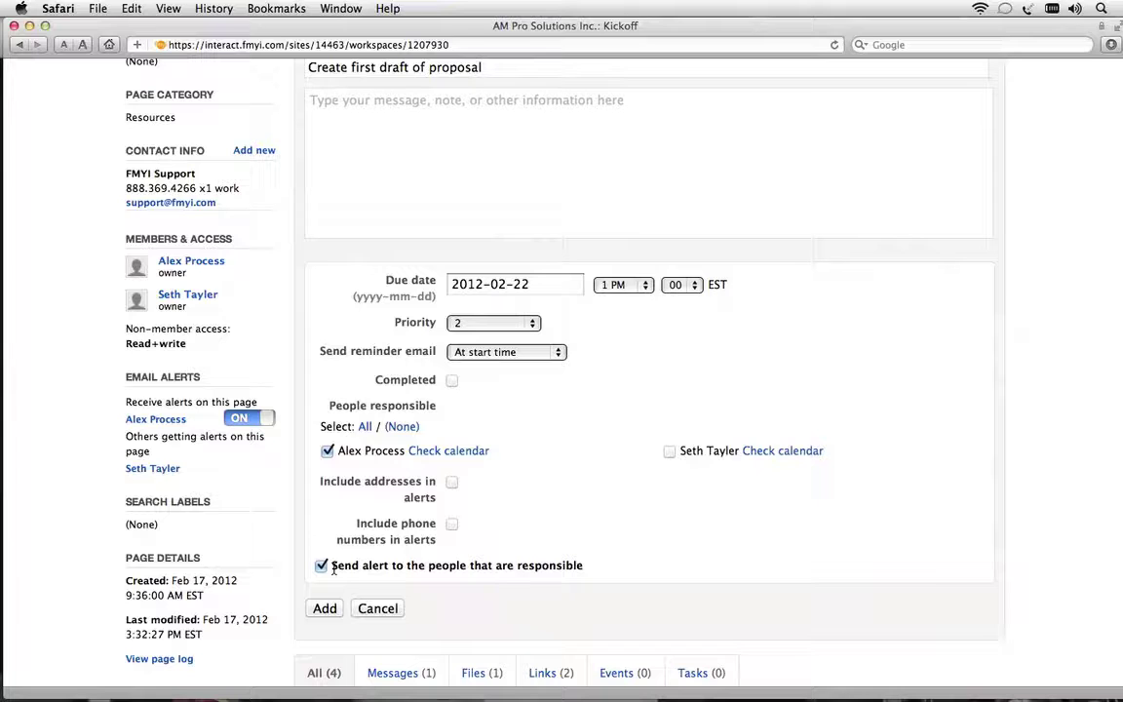
{"action": "left_click", "coordinate": [671, 452]}
{"action": "left_click", "coordinate": [325, 608]}
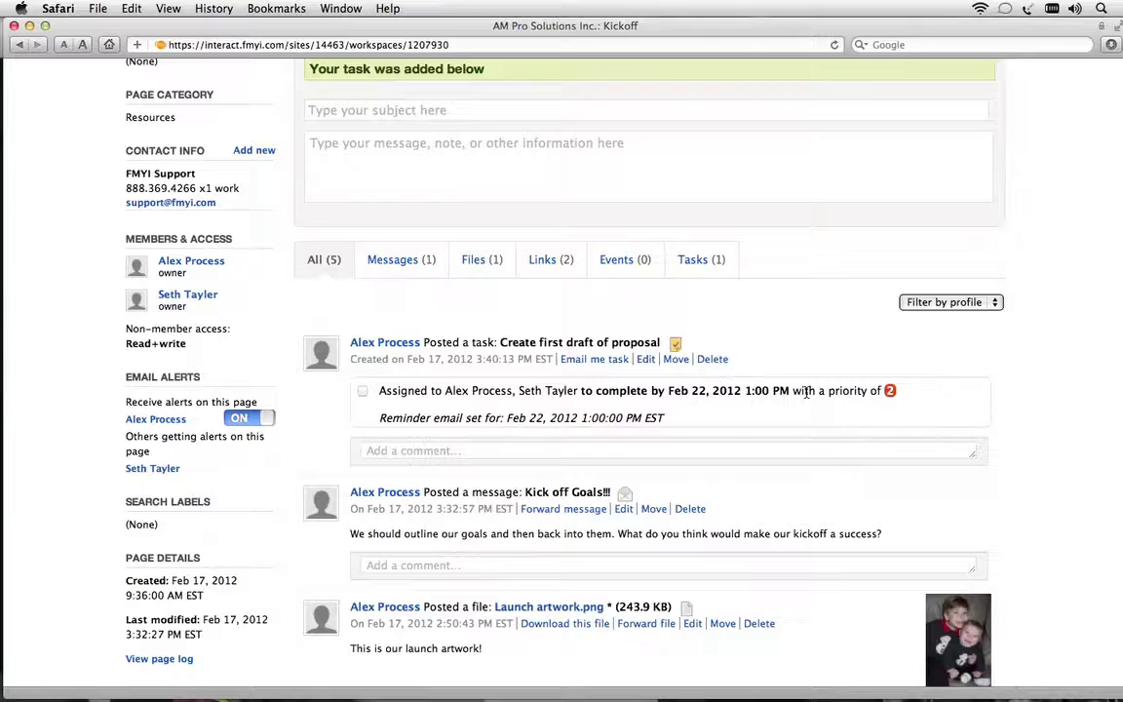
{"action": "scroll", "coordinate": [808, 392], "scroll_direction": "up", "scroll_amount": 5}
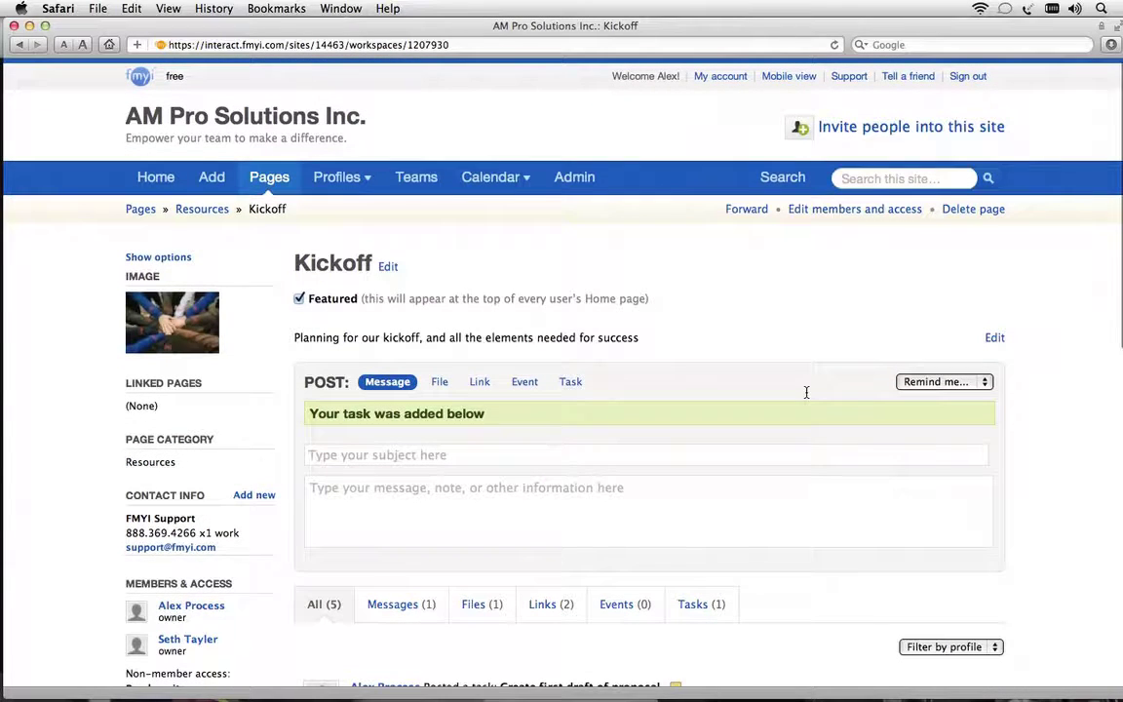
Start a 'Planning meeting' event on Kickoff dated February 20, 2012 at 10 AM
{"action": "left_click", "coordinate": [525, 384]}
{"action": "left_click", "coordinate": [390, 413]}
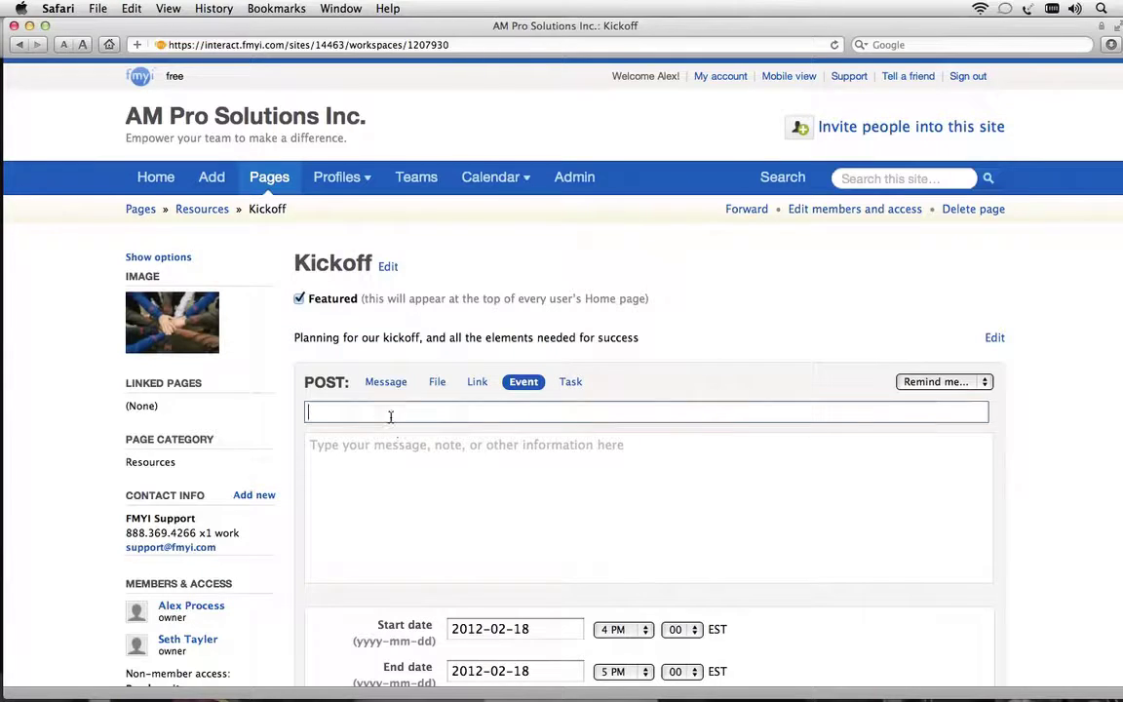
{"action": "type", "text": "Planning meeting"}
{"action": "scroll", "coordinate": [511, 468], "scroll_direction": "down", "scroll_amount": 5}
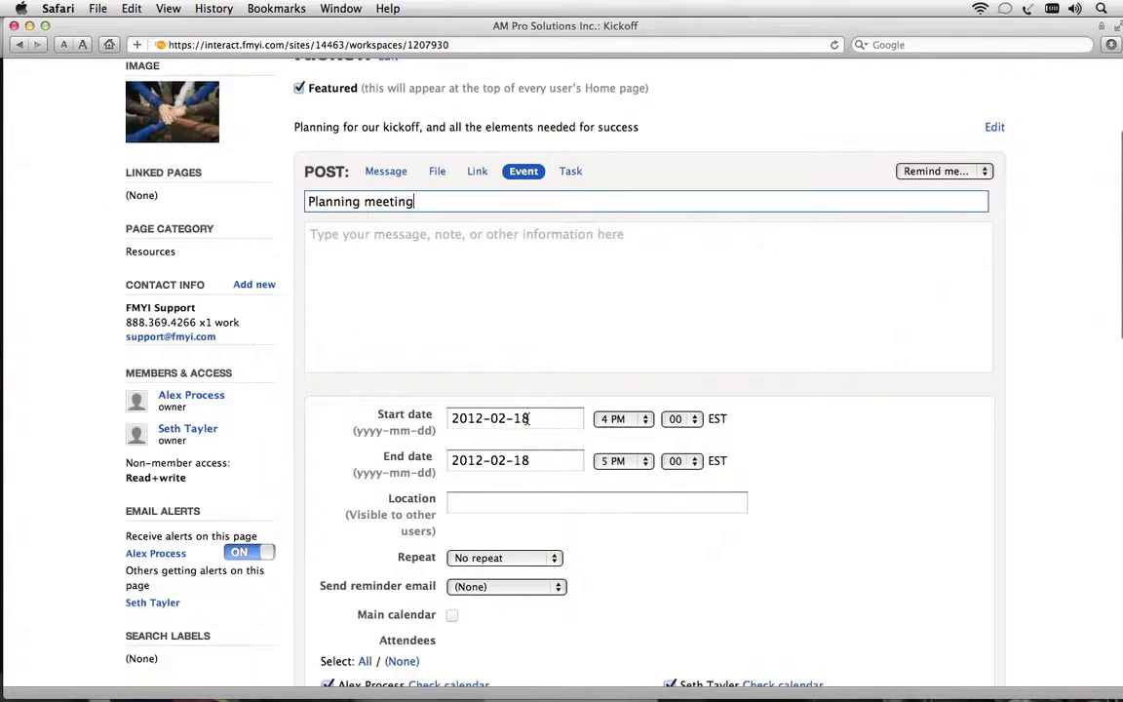
{"action": "left_click", "coordinate": [482, 417]}
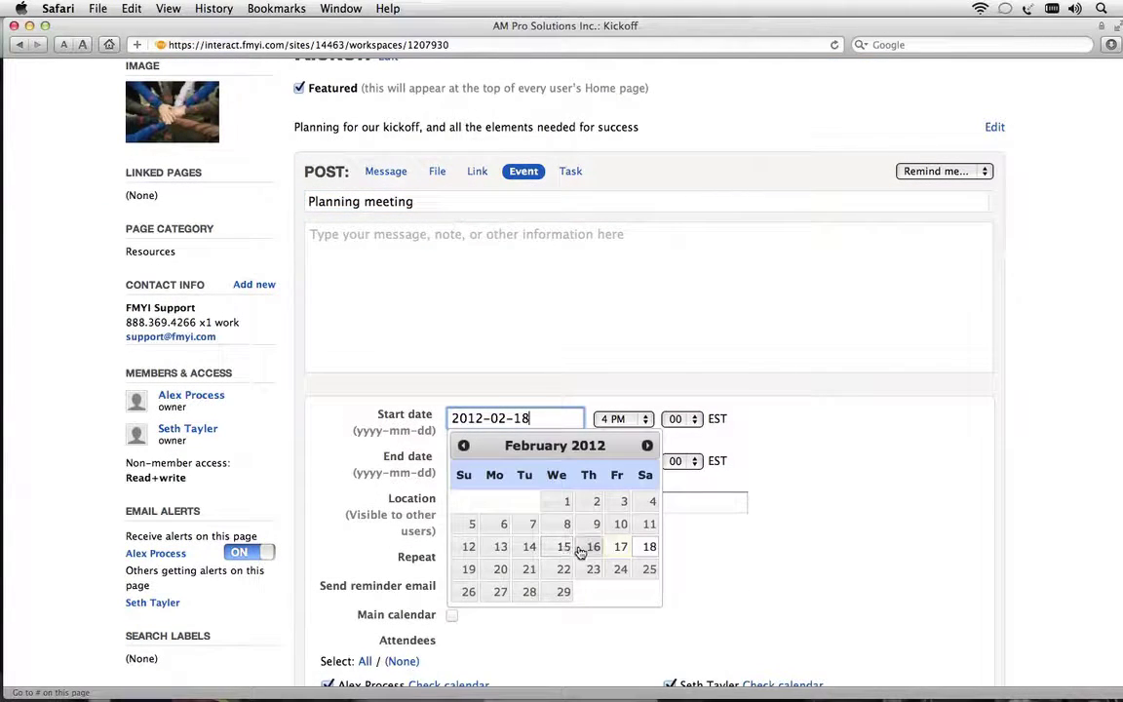
{"action": "left_click", "coordinate": [500, 569]}
{"action": "left_click", "coordinate": [622, 418]}
{"action": "left_click", "coordinate": [632, 342]}
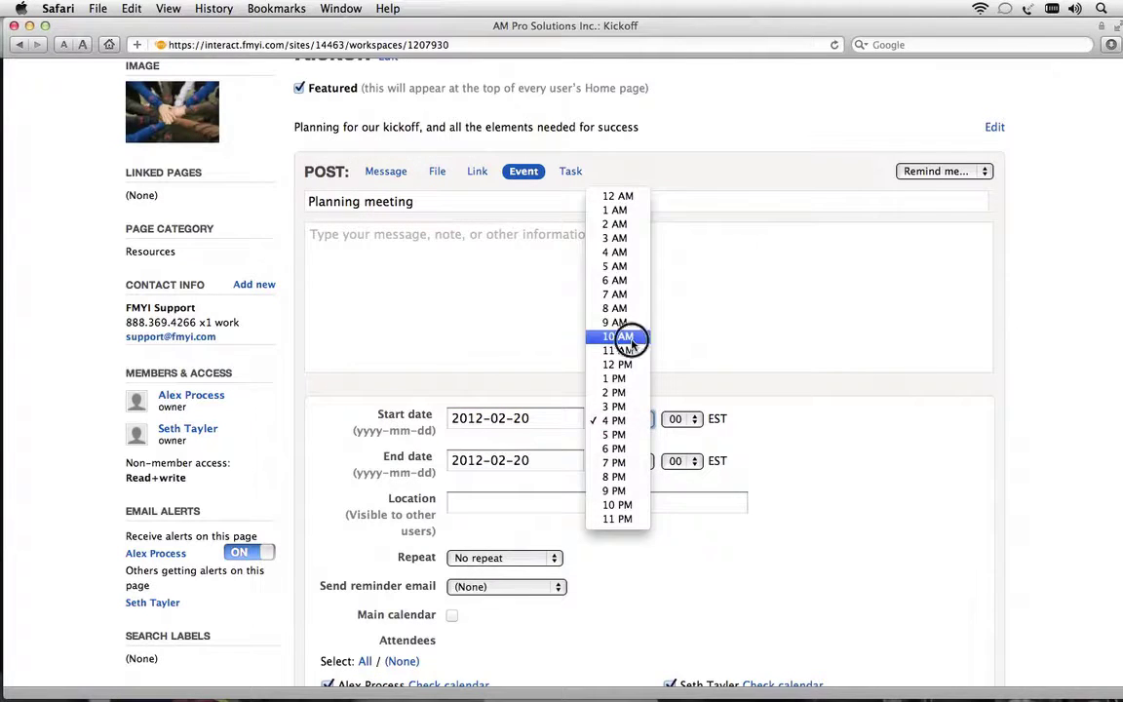
Add an email reminder 30 minutes before, alert attendees, and post the event
{"action": "scroll", "coordinate": [662, 547], "scroll_direction": "down", "scroll_amount": 3}
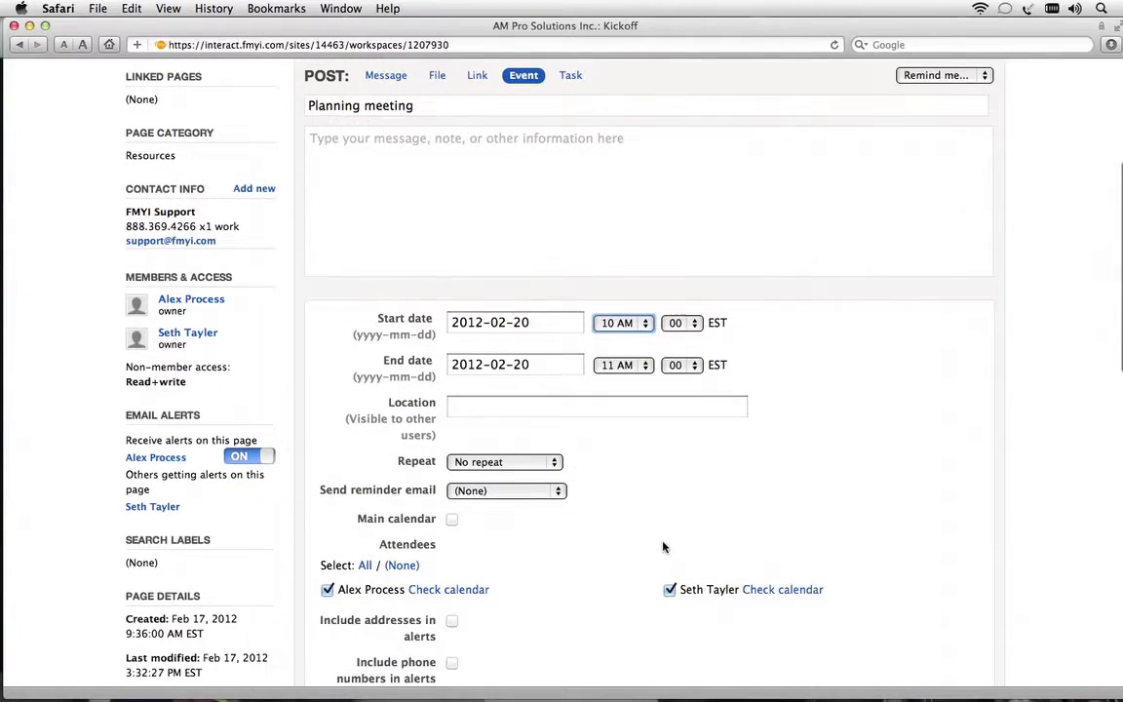
{"action": "left_click", "coordinate": [526, 489]}
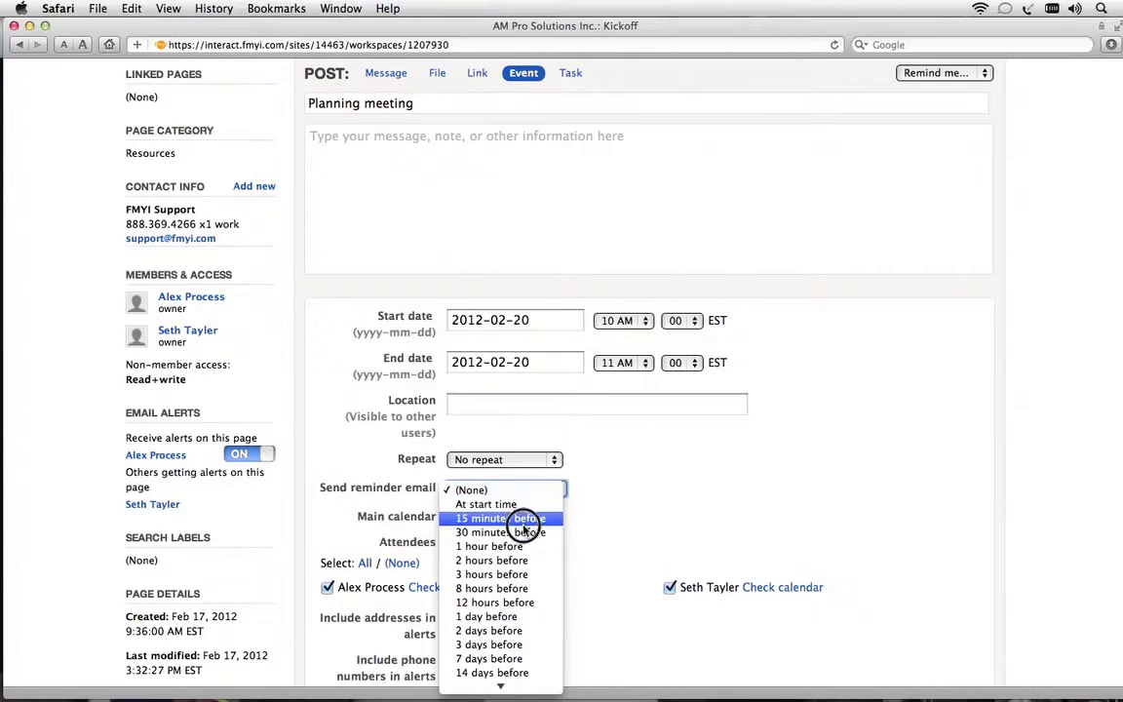
{"action": "left_click", "coordinate": [522, 531]}
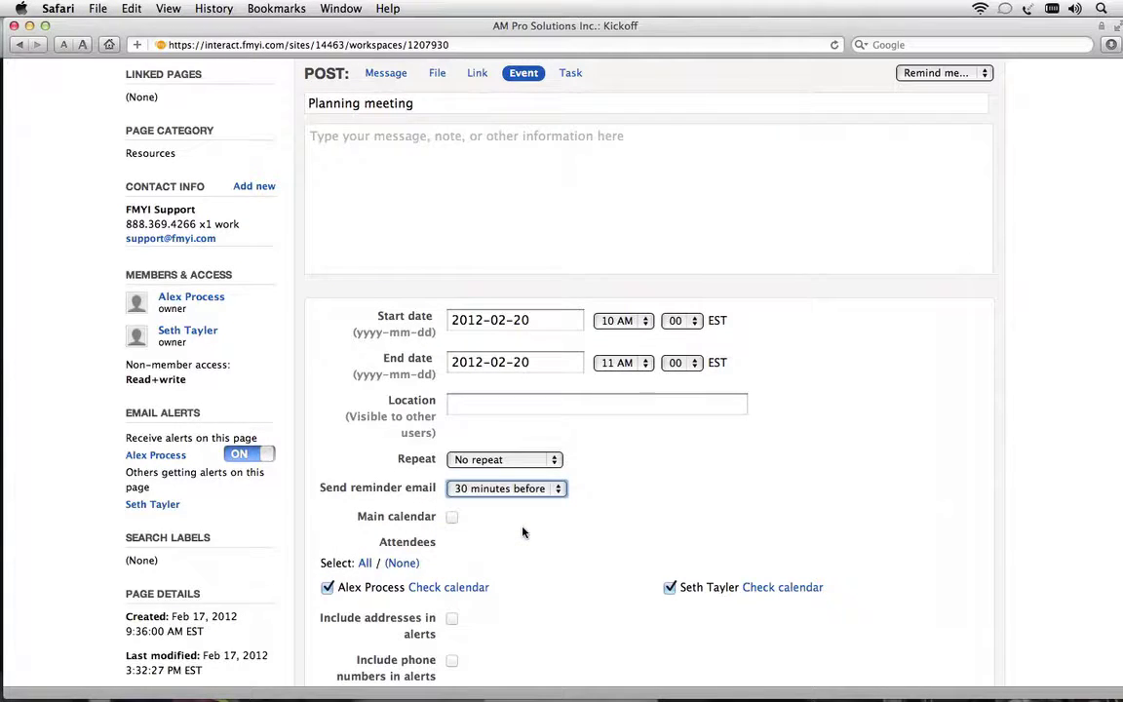
{"action": "scroll", "coordinate": [522, 531], "scroll_direction": "down", "scroll_amount": 3}
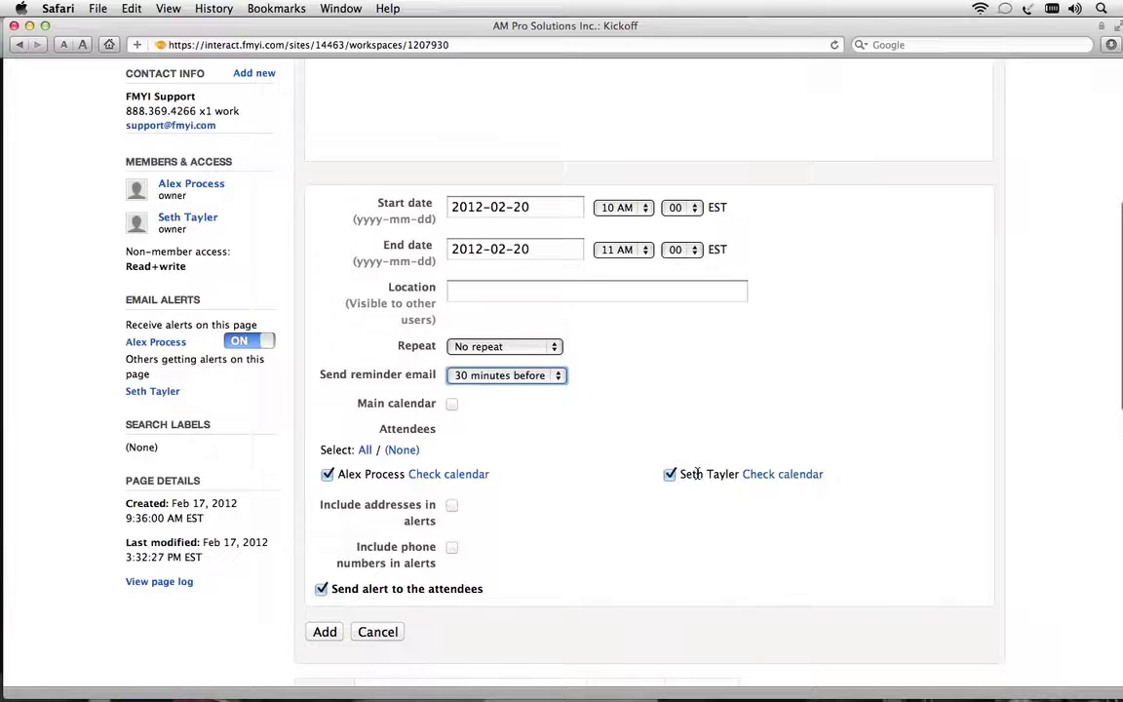
{"action": "left_click", "coordinate": [321, 589]}
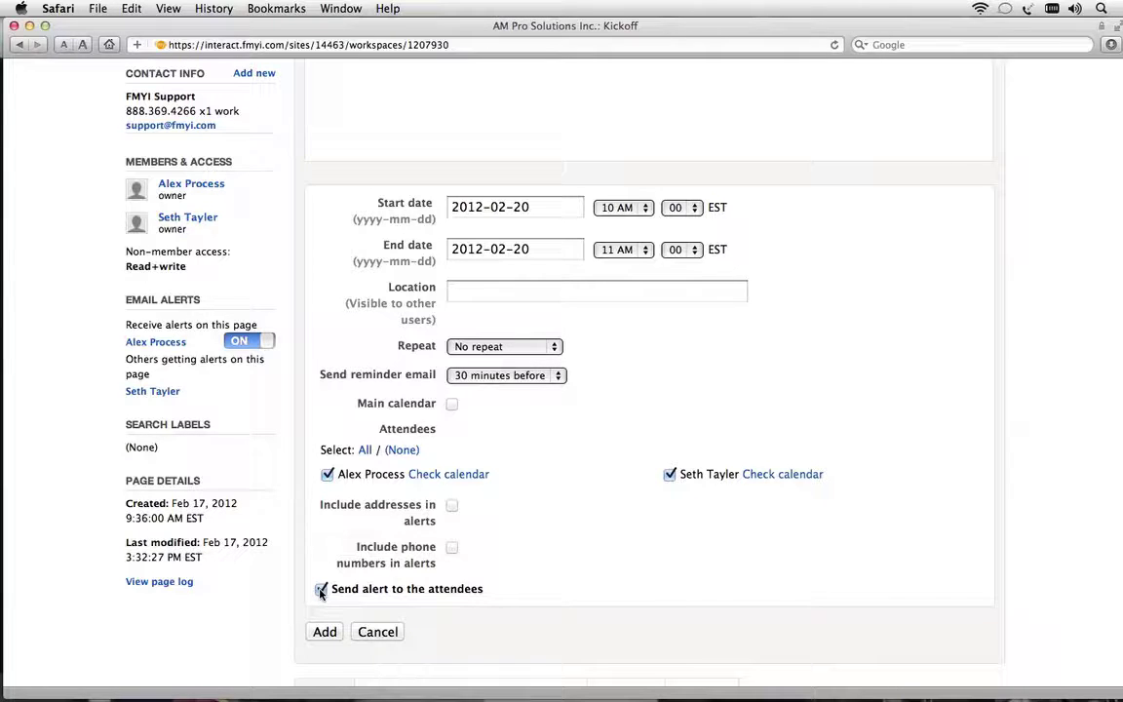
{"action": "left_click", "coordinate": [324, 633]}
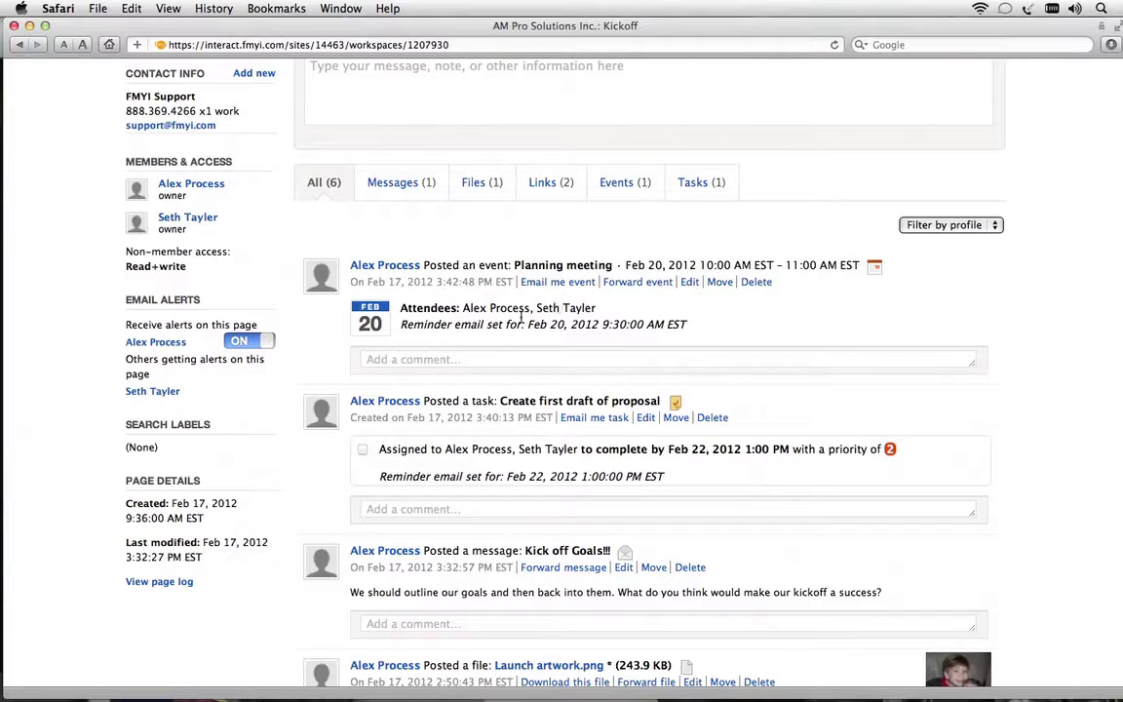
Find the Planning meeting on February 20 in the calendar and open its Kickoff entry
{"action": "scroll", "coordinate": [582, 365], "scroll_direction": "up", "scroll_amount": 8}
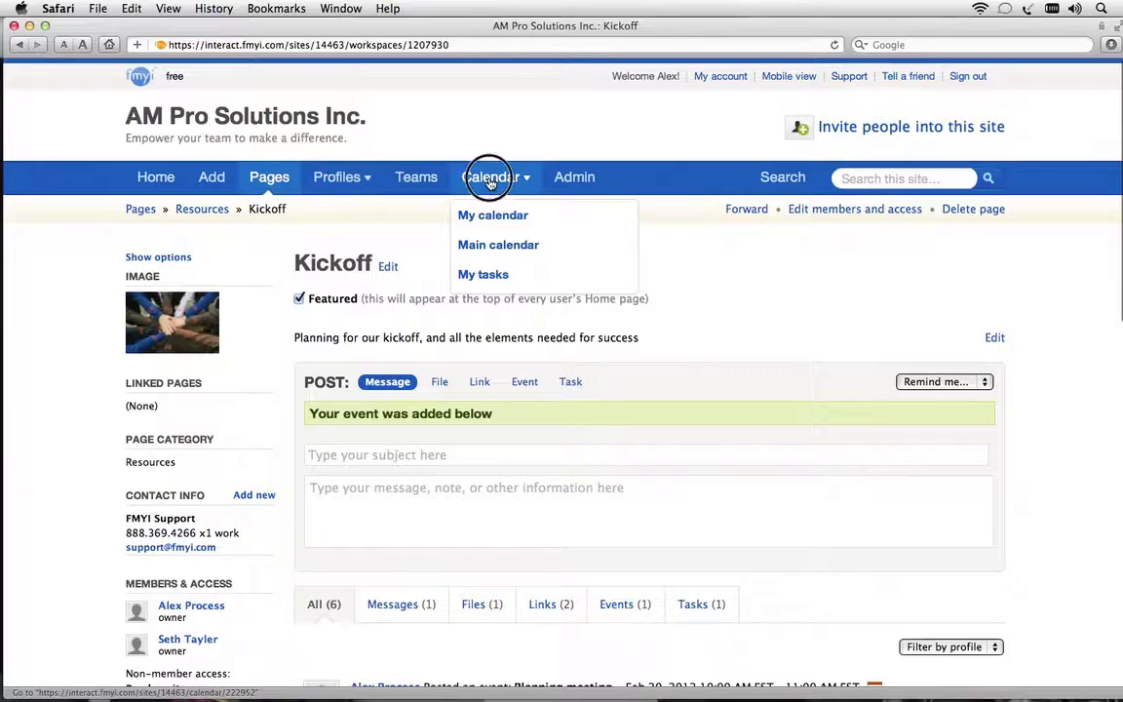
{"action": "left_click", "coordinate": [490, 177]}
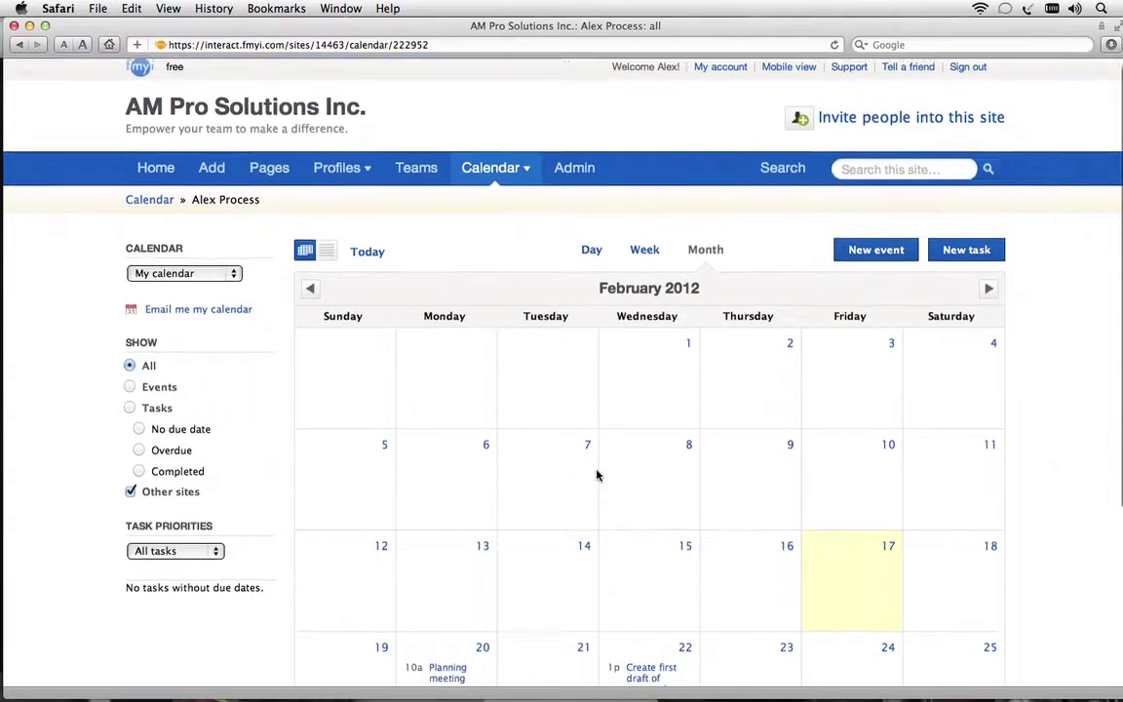
{"action": "scroll", "coordinate": [597, 474], "scroll_direction": "down", "scroll_amount": 5}
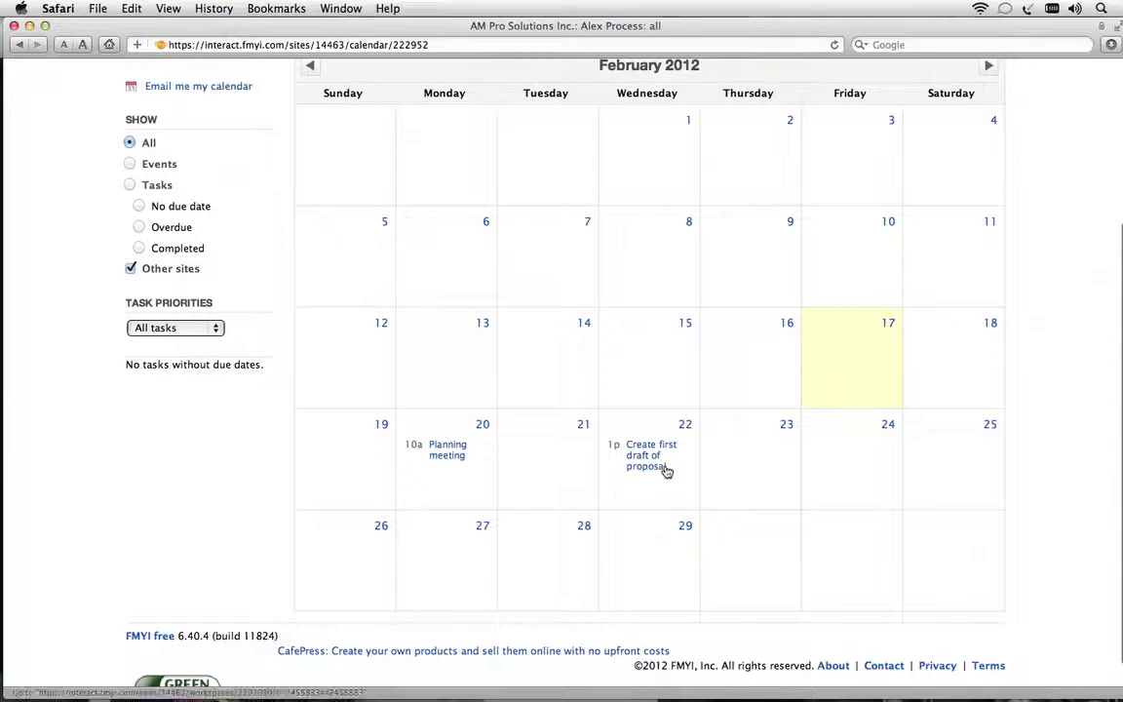
{"action": "left_click", "coordinate": [462, 466]}
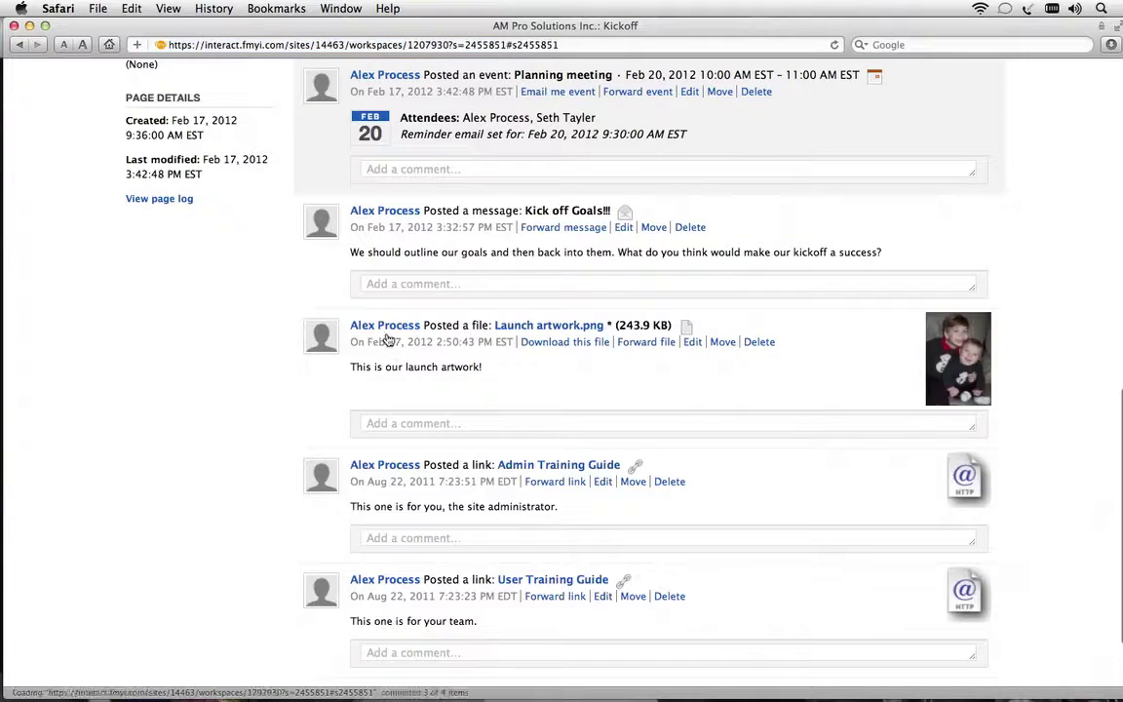
Upload me.jpg as the administrator's profile picture, then return to the Home page
{"action": "left_click", "coordinate": [368, 77]}
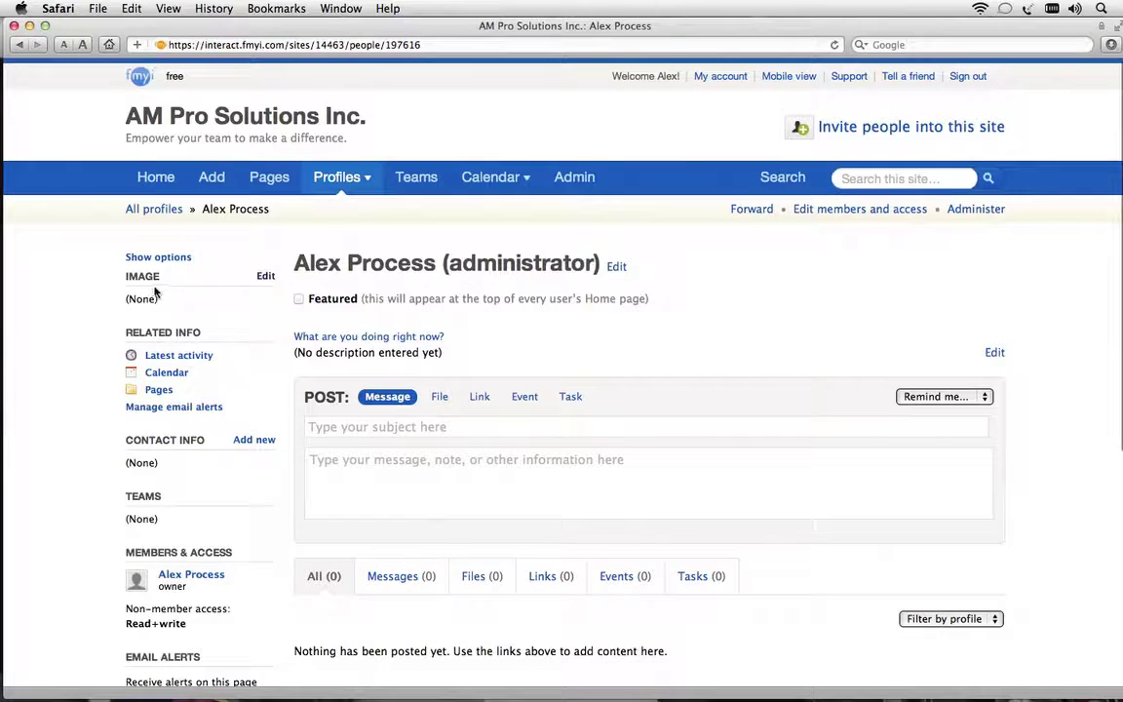
{"action": "left_click", "coordinate": [265, 277]}
{"action": "left_click", "coordinate": [336, 369]}
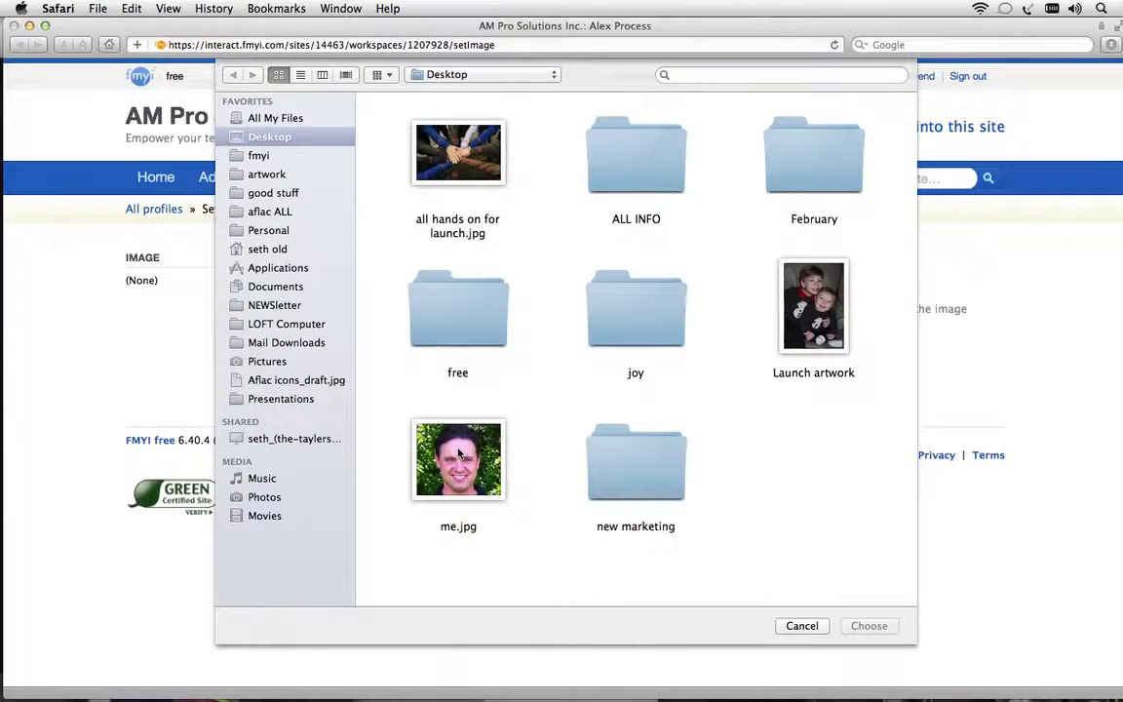
{"action": "left_click", "coordinate": [459, 456]}
{"action": "double_click", "coordinate": [459, 456]}
{"action": "left_click", "coordinate": [332, 406]}
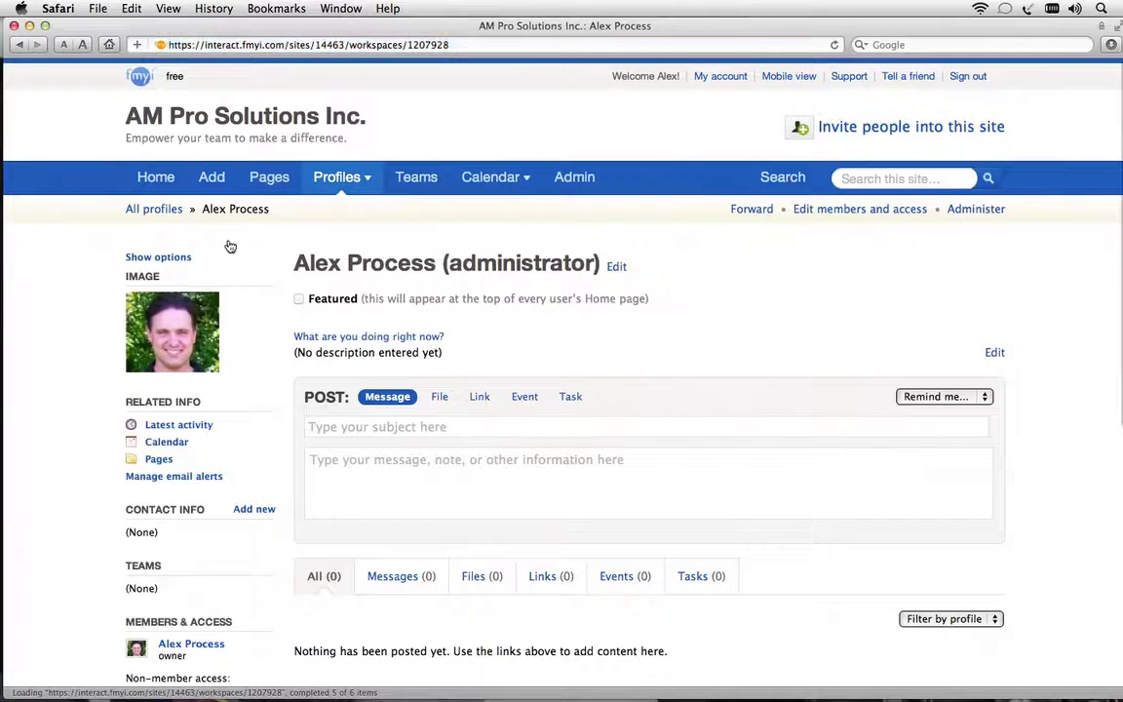
{"action": "left_click", "coordinate": [156, 177]}
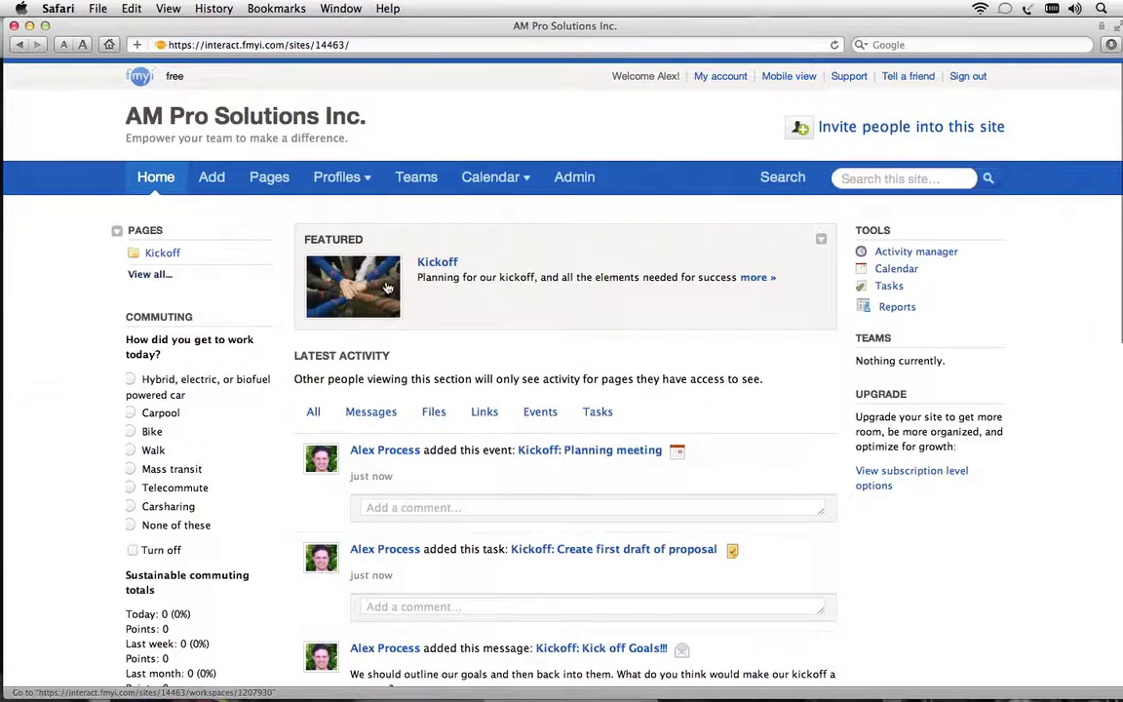
Open the featured Kickoff page from Home and scroll through its posts and upcoming entries
{"action": "left_click", "coordinate": [381, 280]}
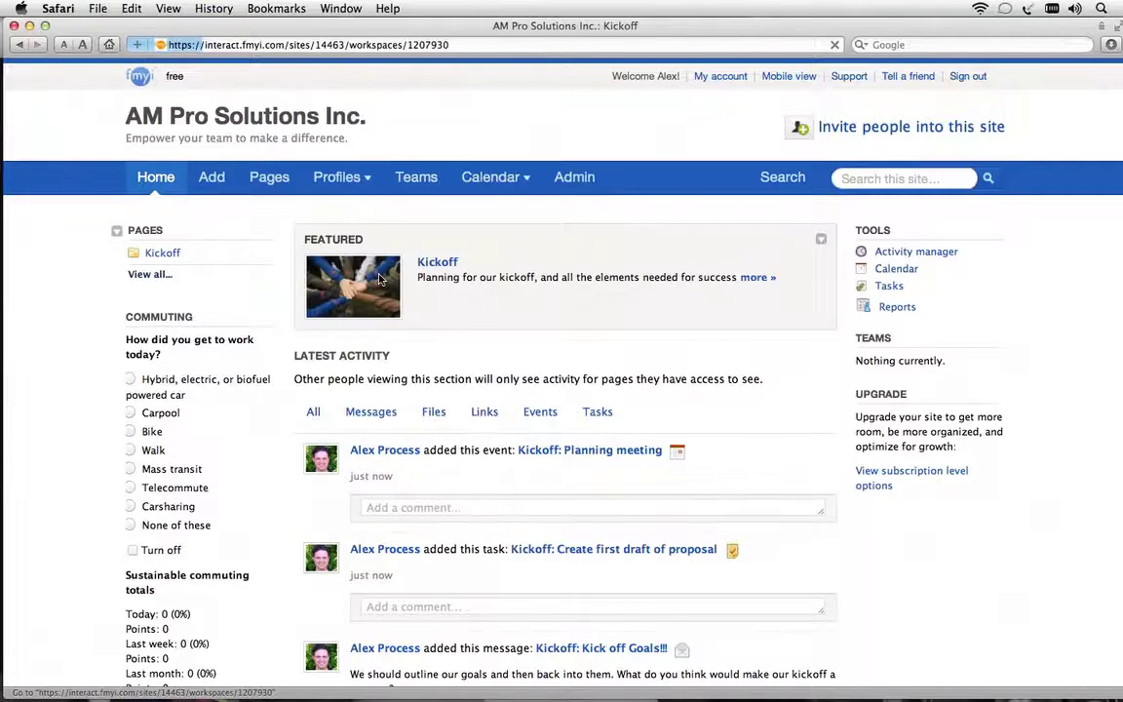
{"action": "scroll", "coordinate": [443, 460], "scroll_direction": "down", "scroll_amount": 3}
{"action": "scroll", "coordinate": [444, 460], "scroll_direction": "down", "scroll_amount": 5}
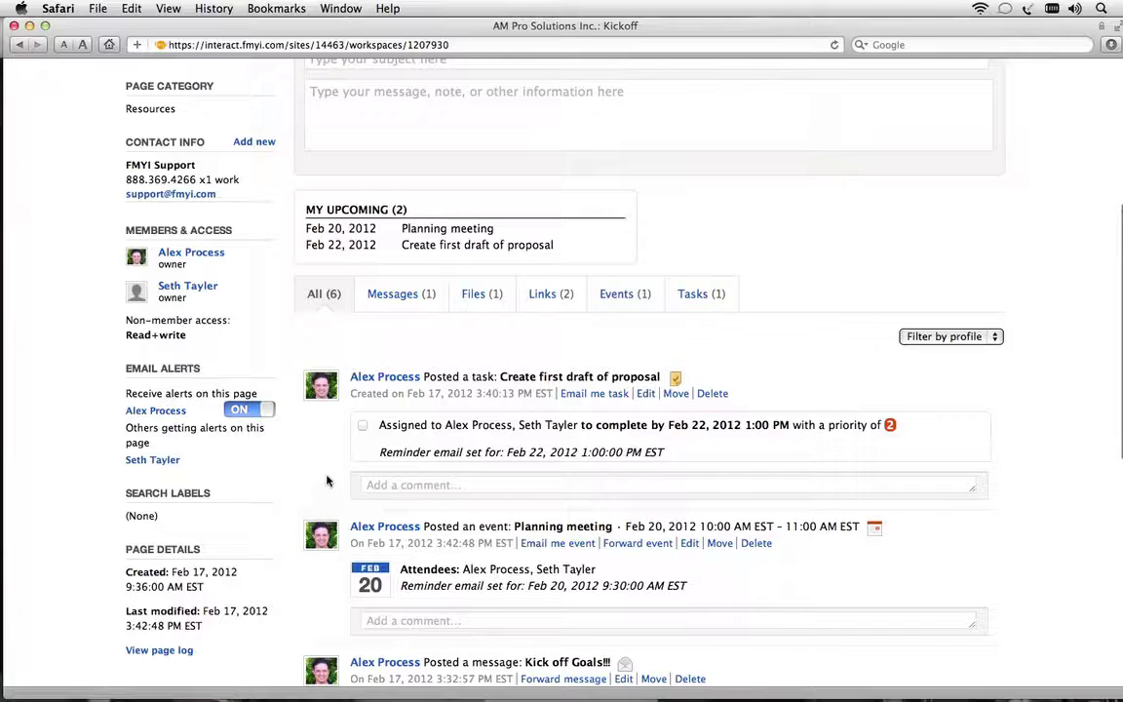
{"action": "scroll", "coordinate": [326, 448], "scroll_direction": "up", "scroll_amount": 8}
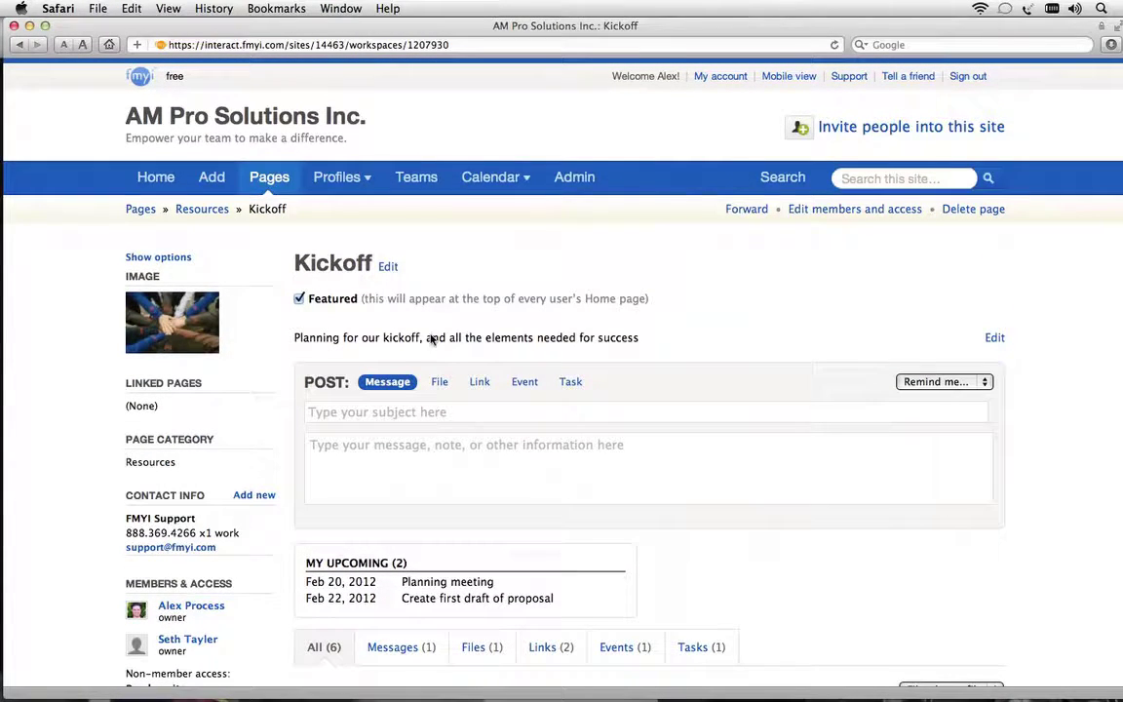
{"action": "left_click", "coordinate": [850, 76]}
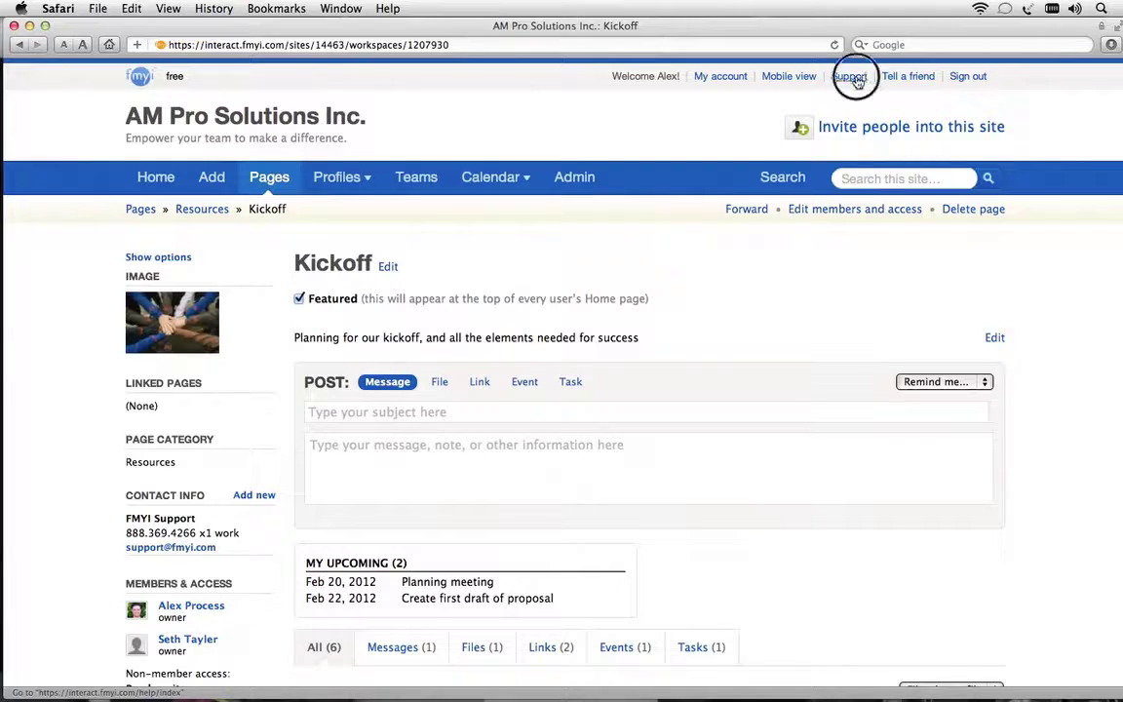
{"action": "left_click", "coordinate": [878, 287]}
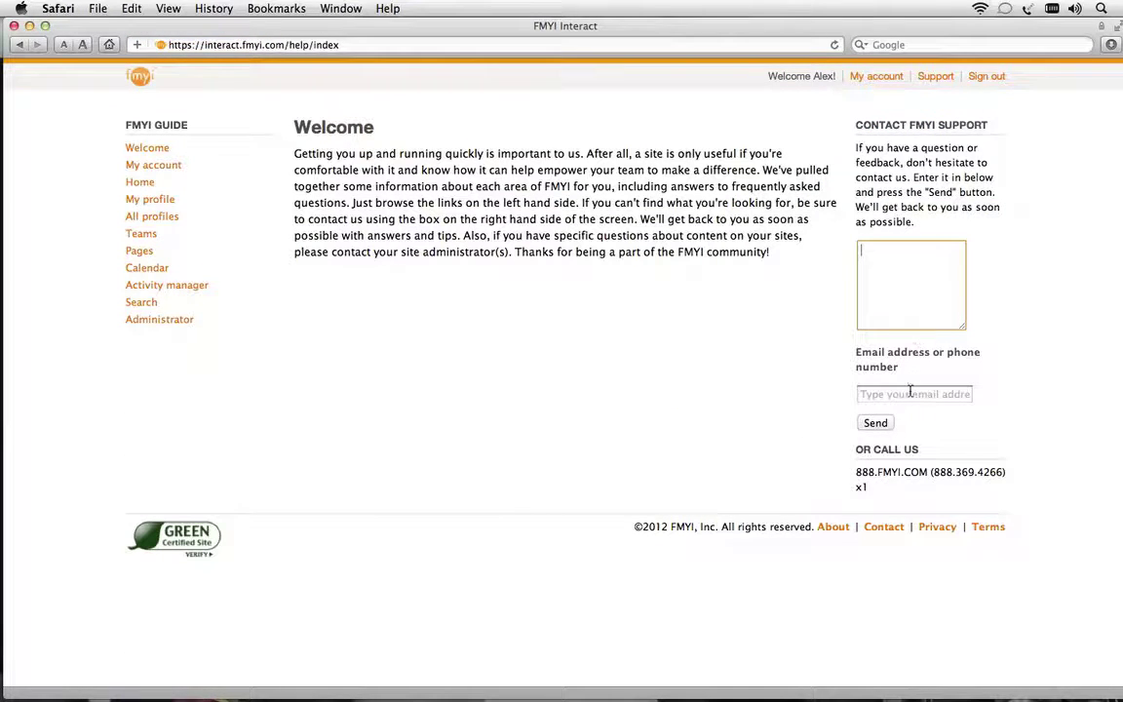
{"action": "left_click", "coordinate": [858, 474]}
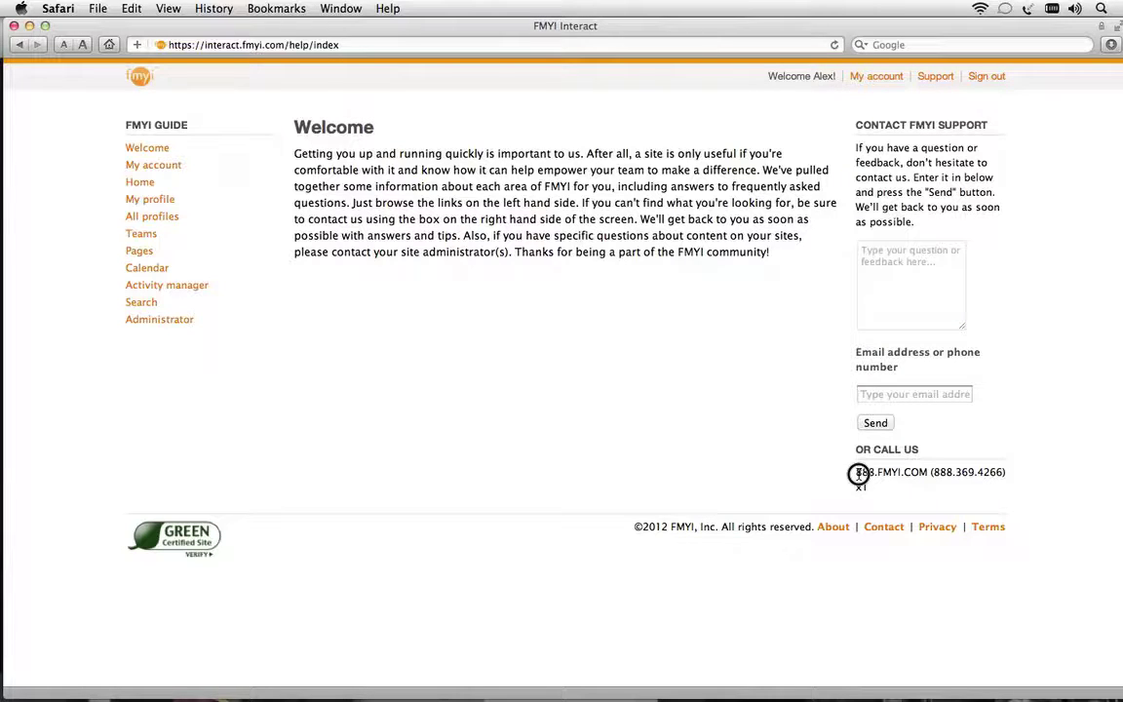
{"action": "left_click_drag", "start_coordinate": [858, 474], "coordinate": [875, 497]}
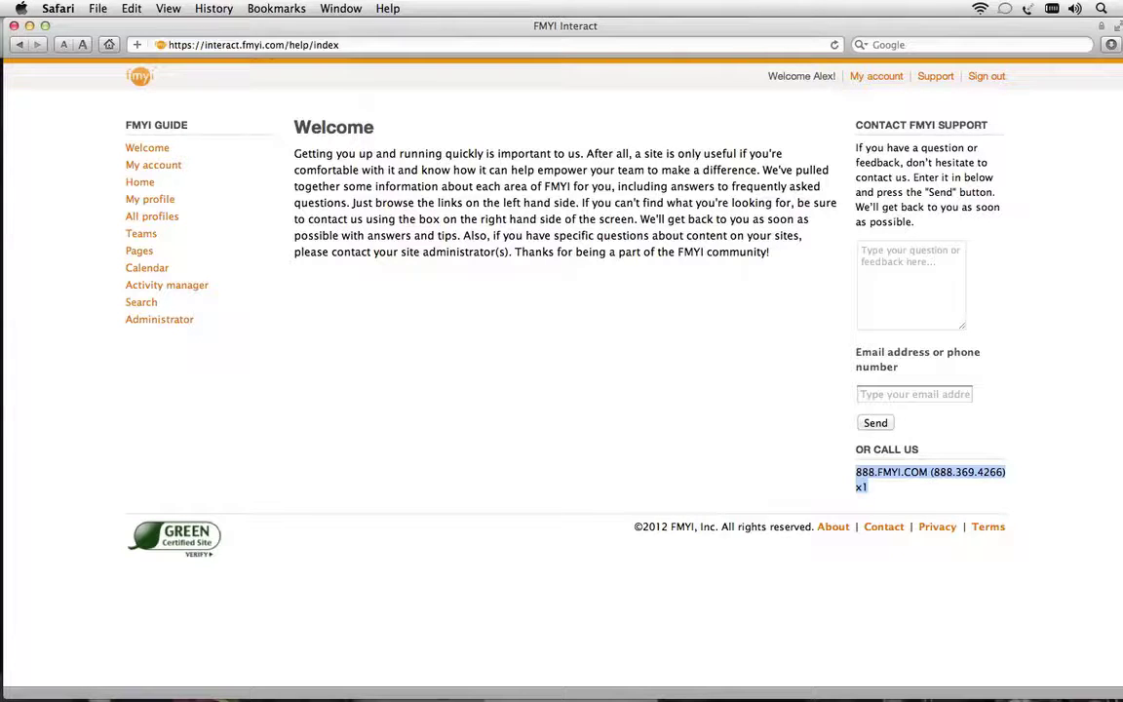
{"action": "left_click", "coordinate": [21, 45]}
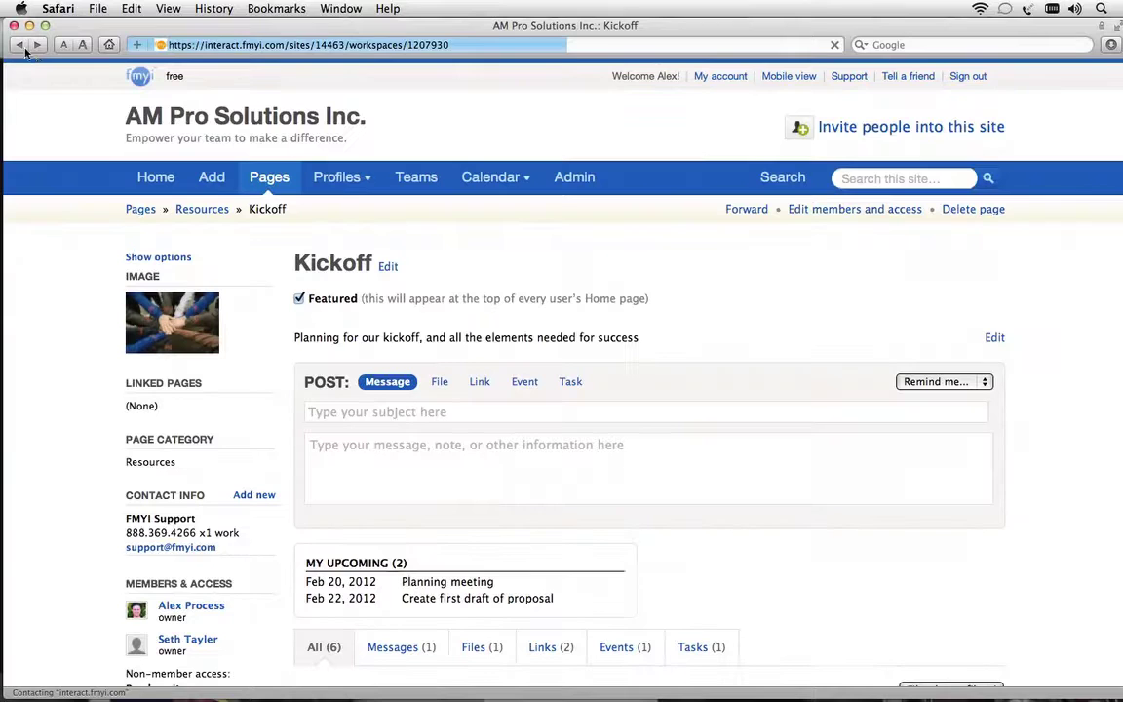
Return to the Home page with Kickoff featured and the latest activity listed
{"action": "left_click", "coordinate": [137, 176]}
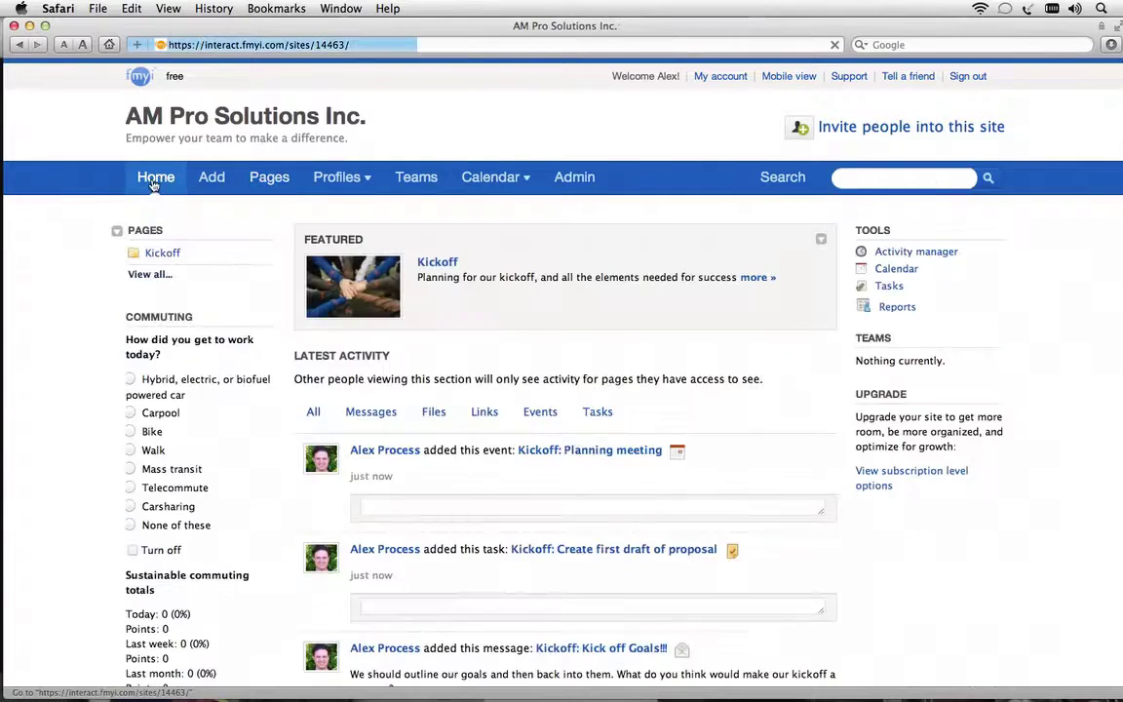